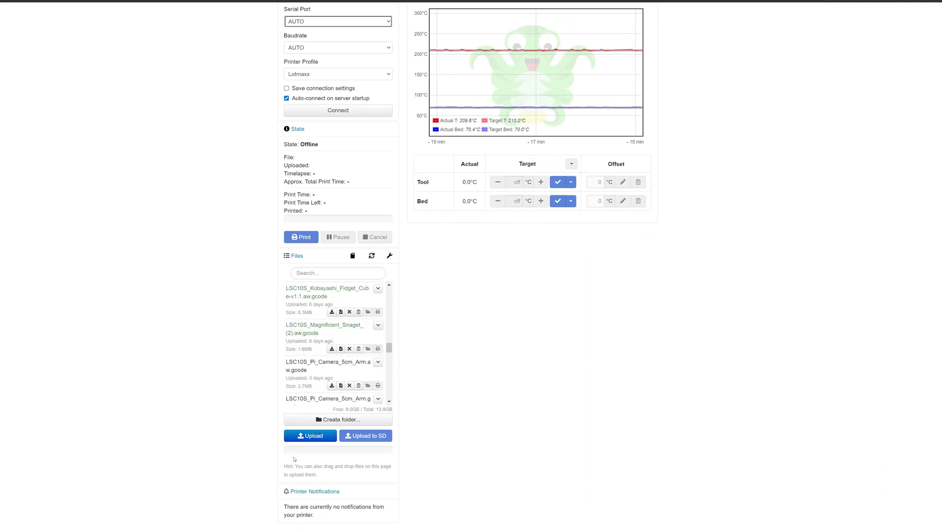
pyautogui.scroll(1, 547, 347)
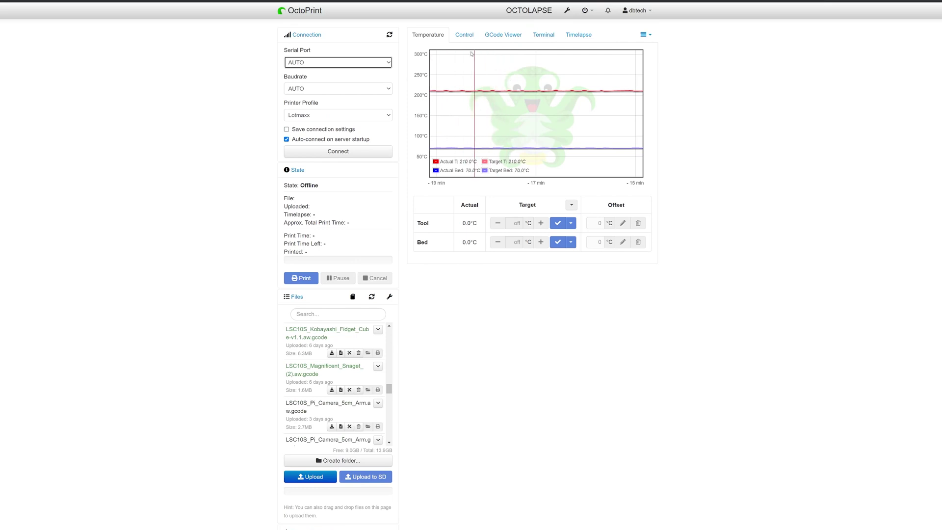
# View the printer's webcam and movement controls on the Control page.
pyautogui.click(465, 35)
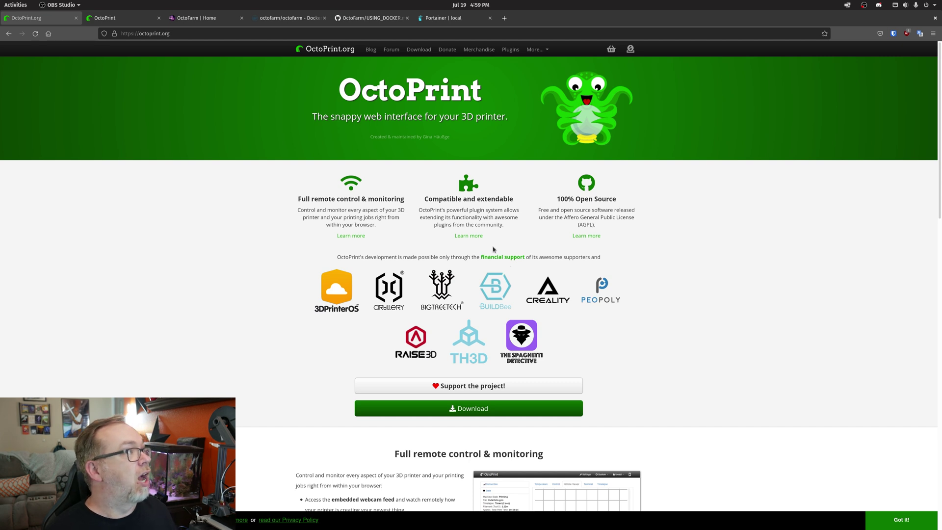
# Look at the local OctoPrint control page, then switch to the OctoFarm homepage.
pyautogui.click(105, 23)
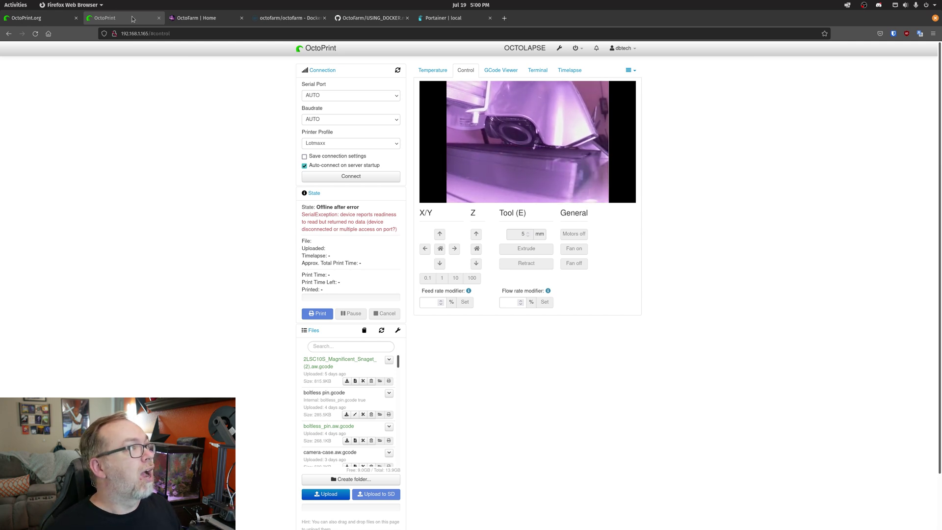
pyautogui.click(197, 18)
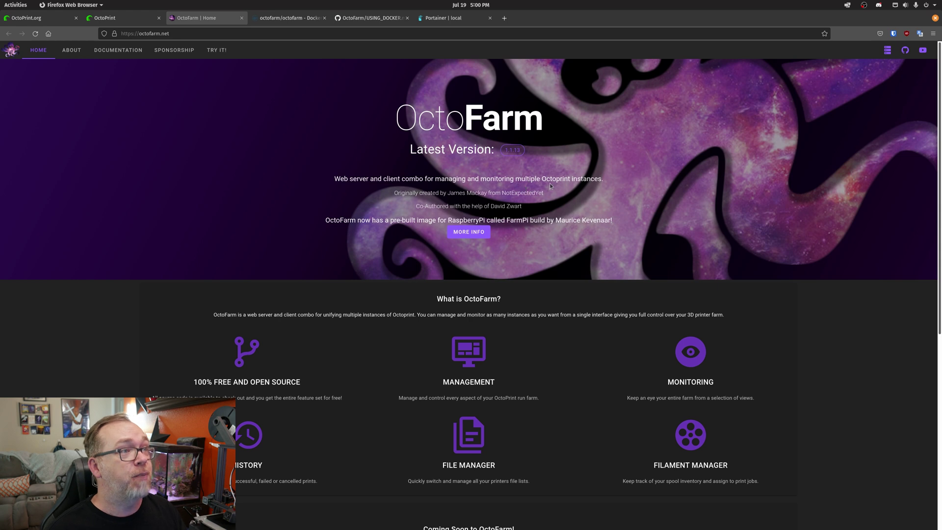
# Select the OctoFarm docker-compose example on GitHub and switch to Portainer.
pyautogui.click(287, 17)
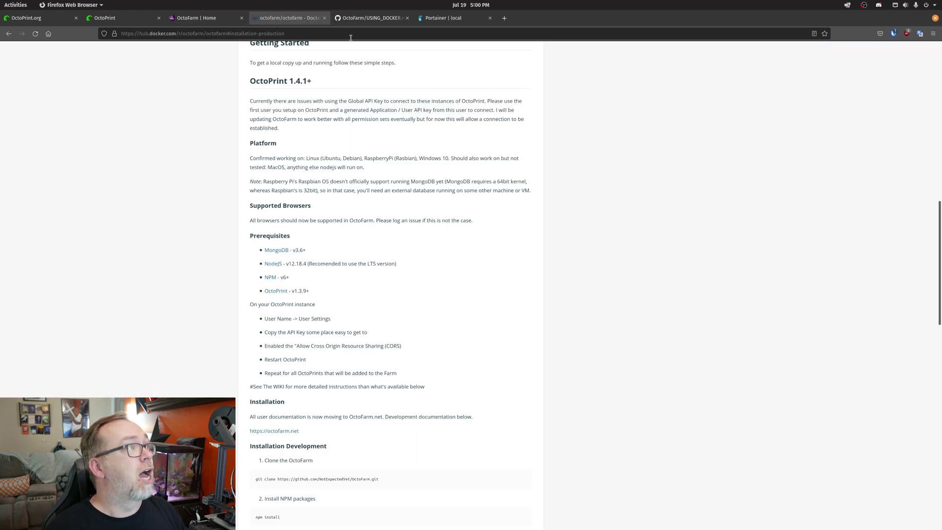
pyautogui.click(355, 21)
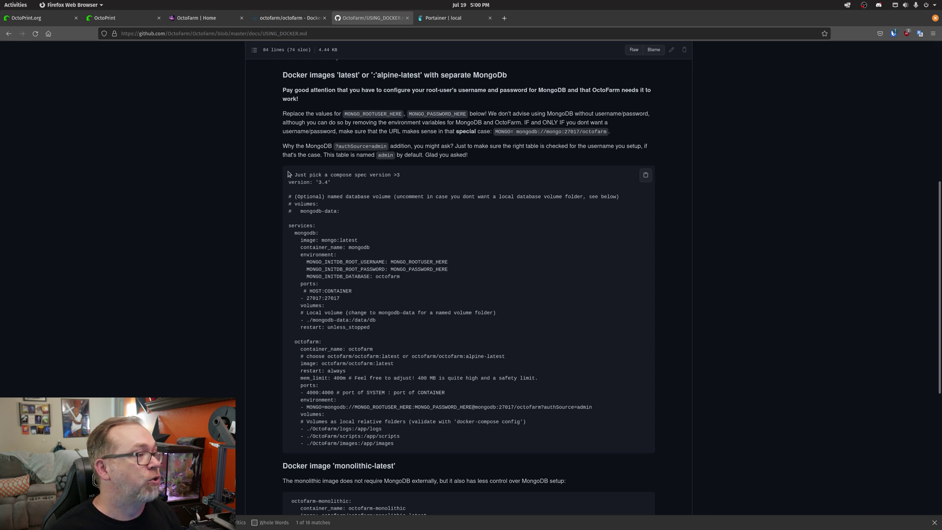
pyautogui.moveTo(289, 176); pyautogui.dragTo(450, 442)
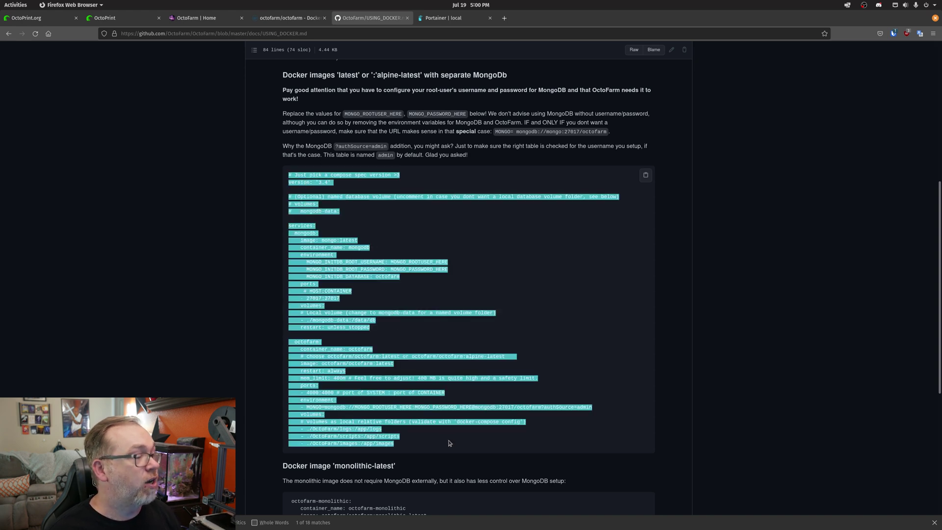
pyautogui.click(443, 18)
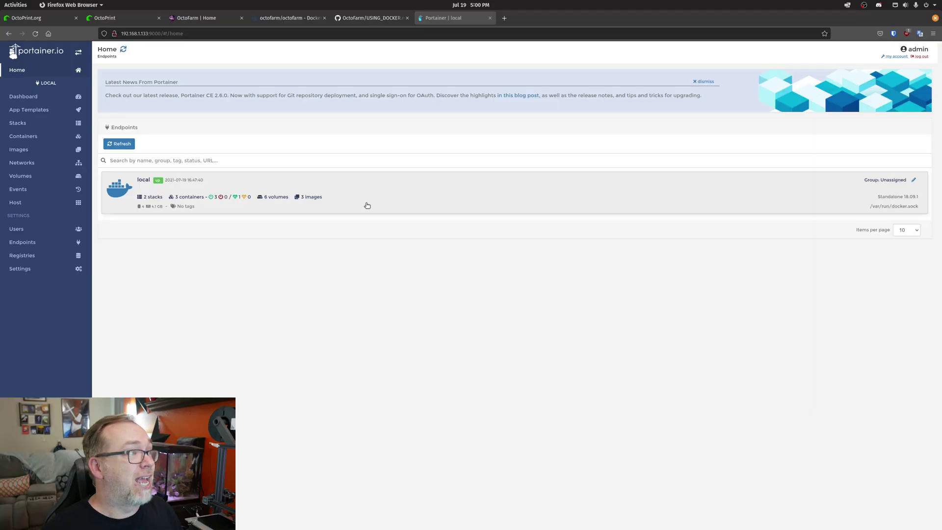
# Start a new stack in the local environment and paste the docker-compose file into its editor.
pyautogui.click(366, 206)
pyautogui.click(564, 174)
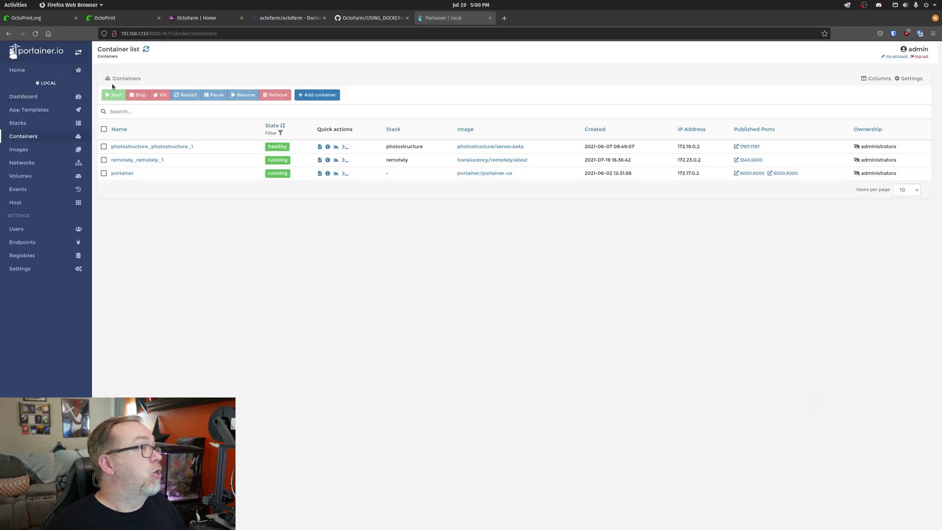
pyautogui.click(22, 125)
pyautogui.click(157, 95)
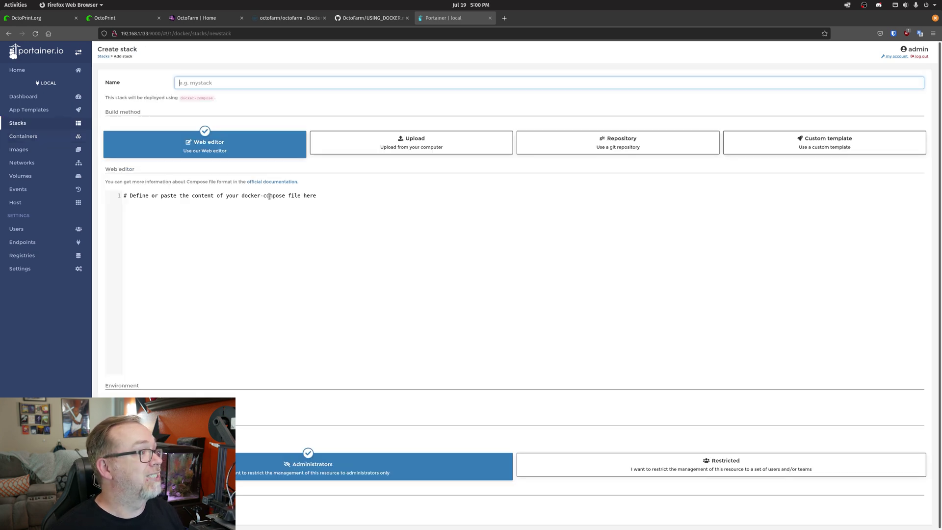
pyautogui.click(248, 257)
pyautogui.hotkey('ctrl', 'v')
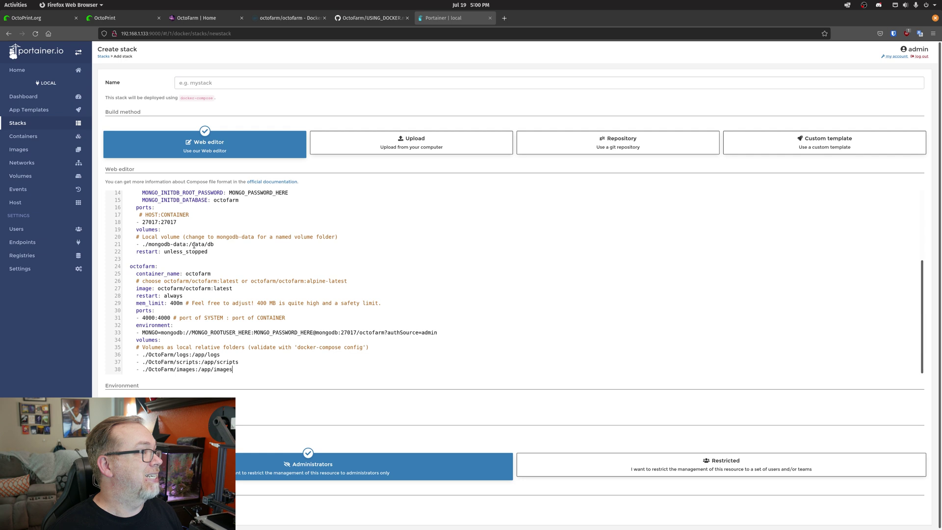
pyautogui.scroll(2, 193, 245)
pyautogui.scroll(3, 194, 245)
pyautogui.scroll(-3, 294, 284)
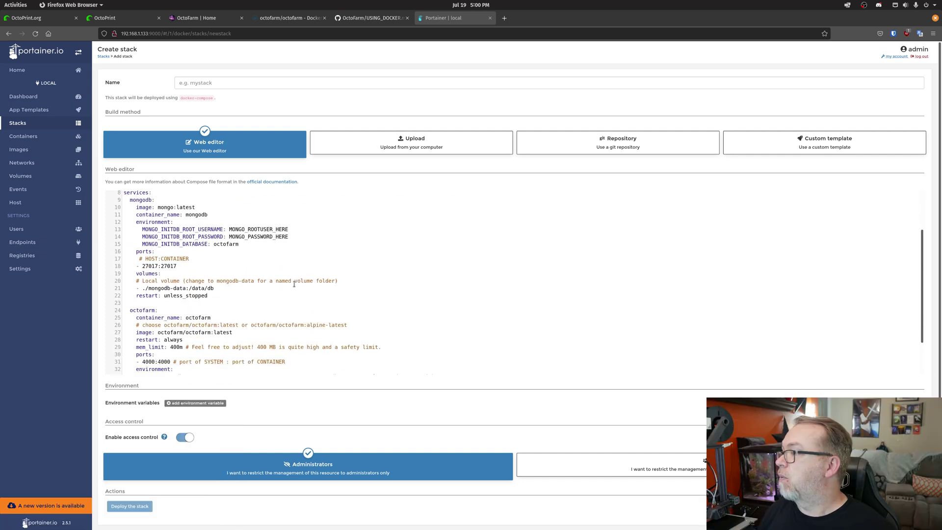
# Name the stack octofarm, copied from the compose file.
pyautogui.doubleClick(198, 317)
pyautogui.hotkey('ctrl', 'c')
pyautogui.click(225, 81)
pyautogui.hotkey('ctrl', 'v')
pyautogui.scroll(3, 221, 251)
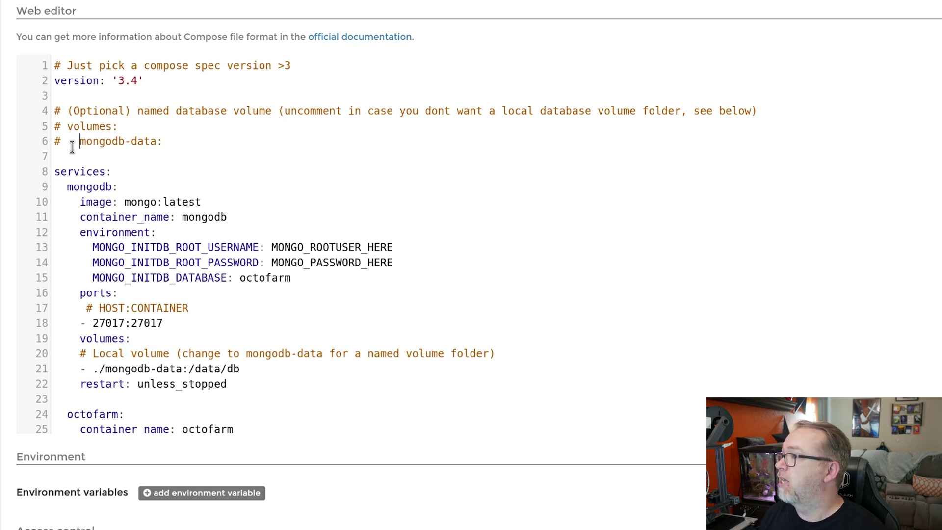
# Uncomment the volumes and mongodb-data lines and fix their indentation.
pyautogui.press('BackSpace')
pyautogui.press('BackSpace')
pyautogui.press('BackSpace')
pyautogui.press('Up')
pyautogui.press('Delete')
pyautogui.press('Delete')
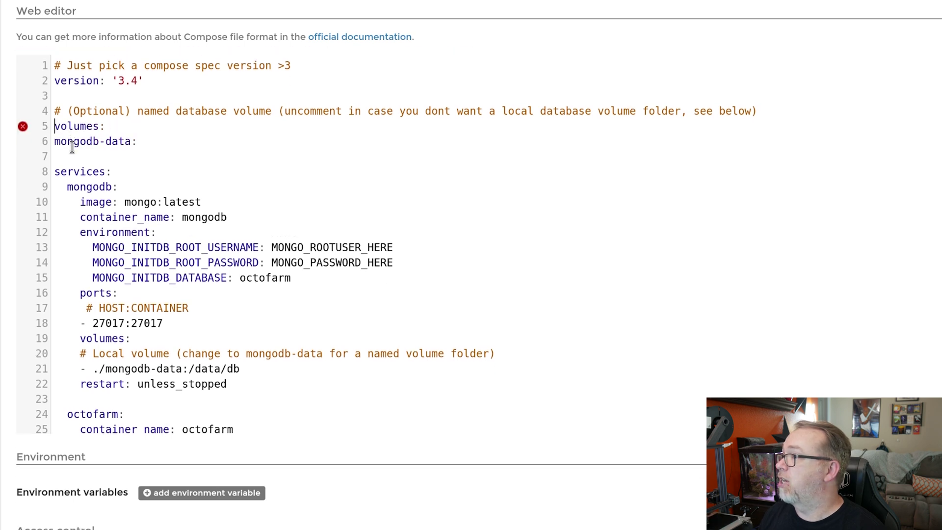
pyautogui.press('Down')
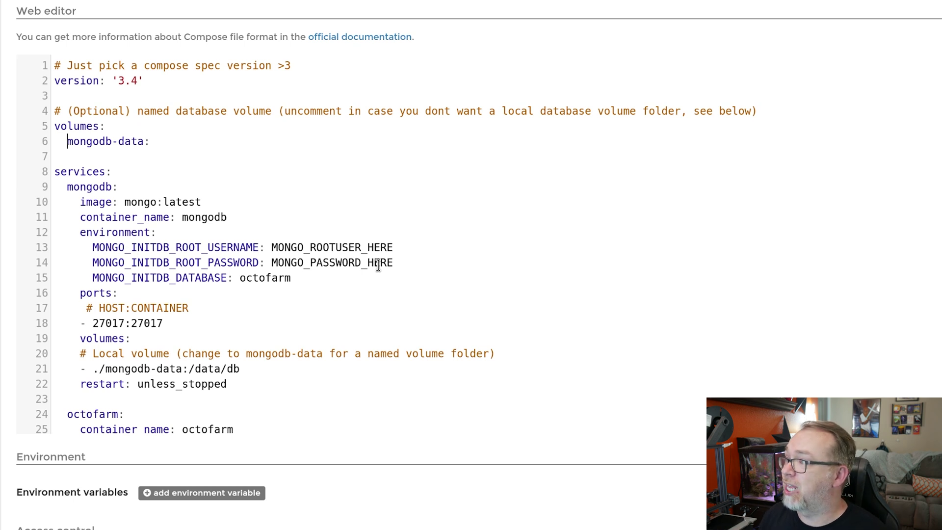
pyautogui.click(405, 262)
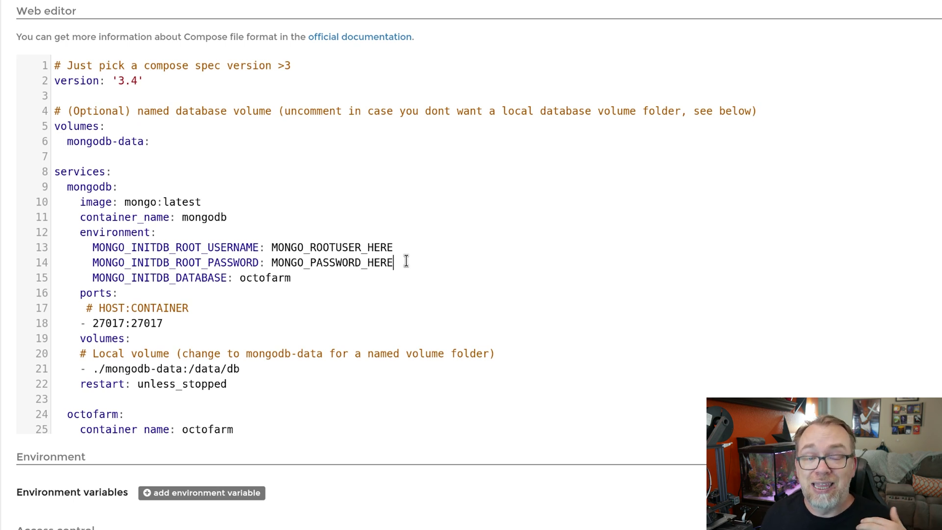
pyautogui.doubleClick(406, 263)
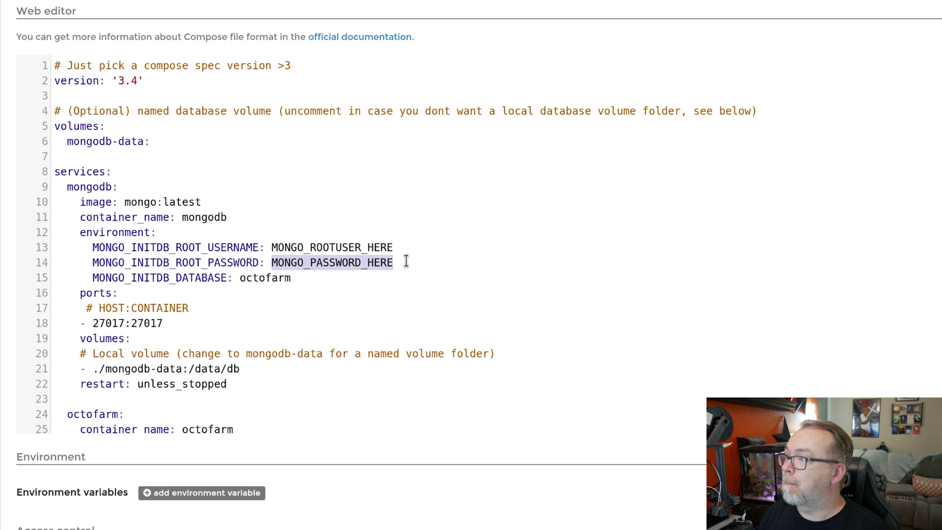
pyautogui.press('BackSpace')
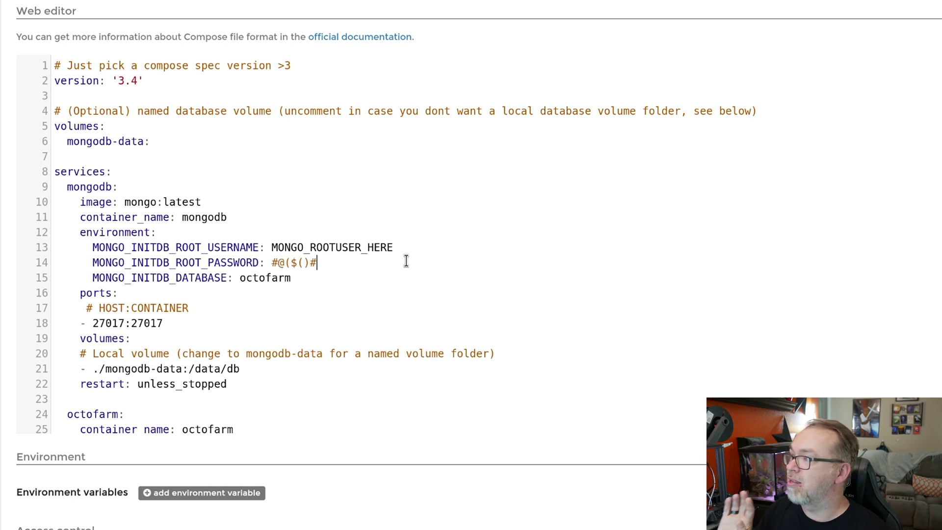
pyautogui.press('Left')
pyautogui.press('Left')
pyautogui.press('Left')
pyautogui.press('Left')
pyautogui.press('Left')
pyautogui.press('Left')
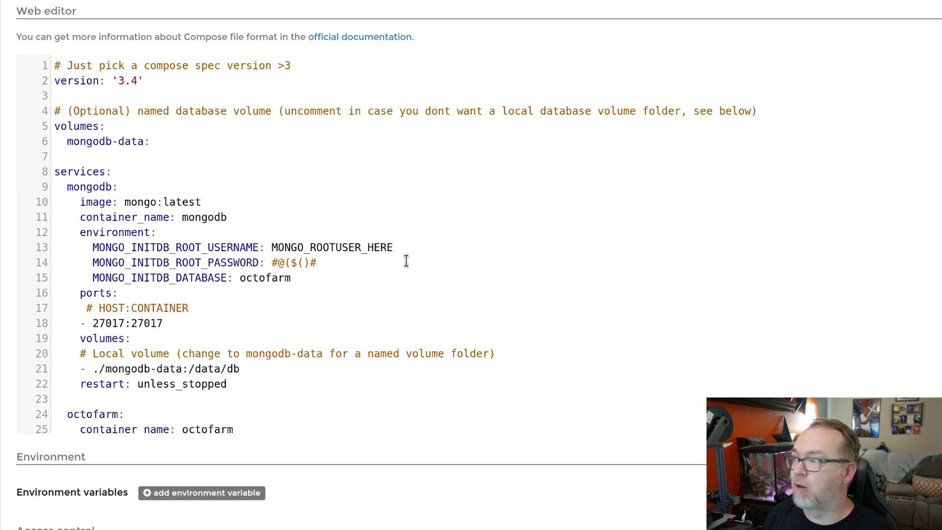
pyautogui.write("'")
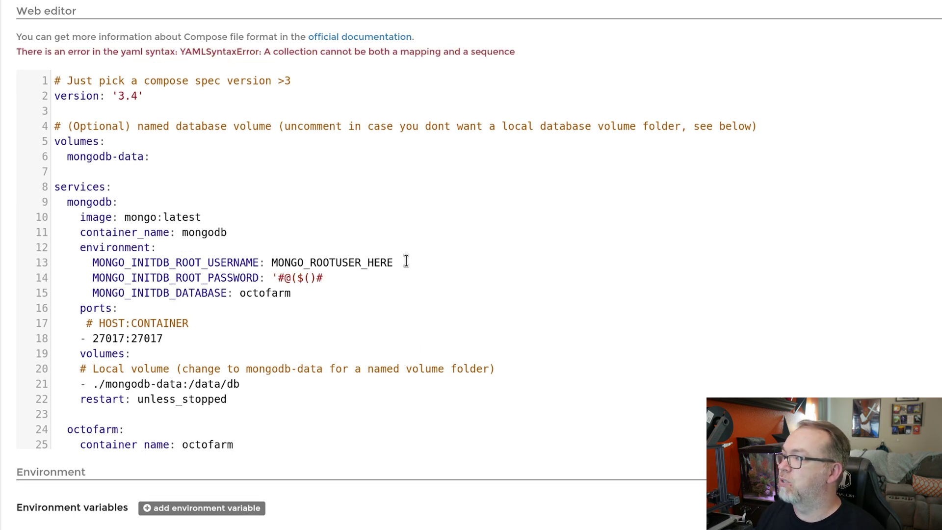
pyautogui.write("'")
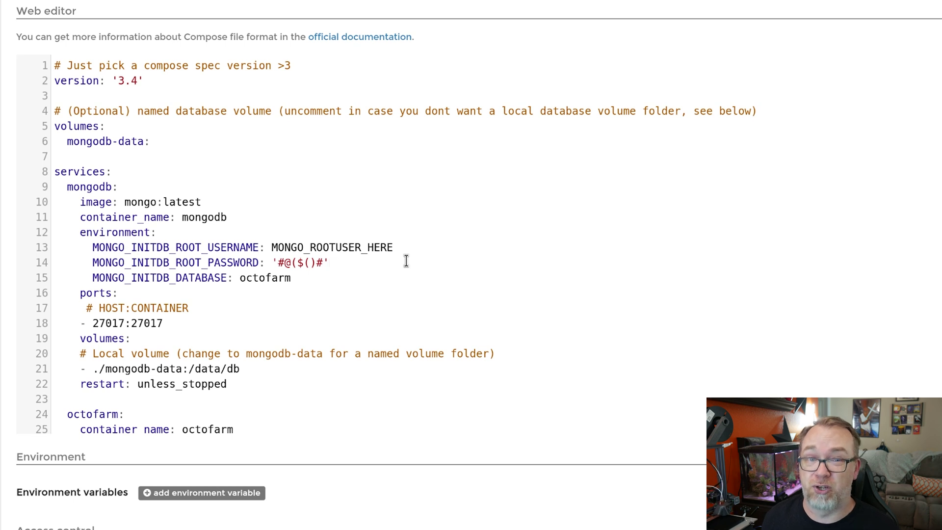
pyautogui.hotkey('ctrl', 'z')
pyautogui.hotkey('ctrl', 'z')
pyautogui.hotkey('ctrl', 'z')
pyautogui.hotkey('ctrl', 'z')
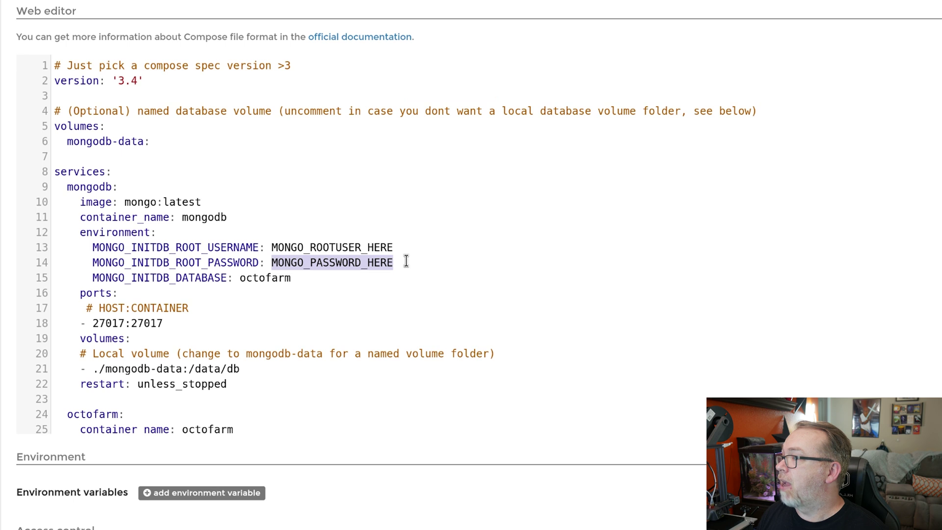
pyautogui.click(406, 263)
pyautogui.press('Down')
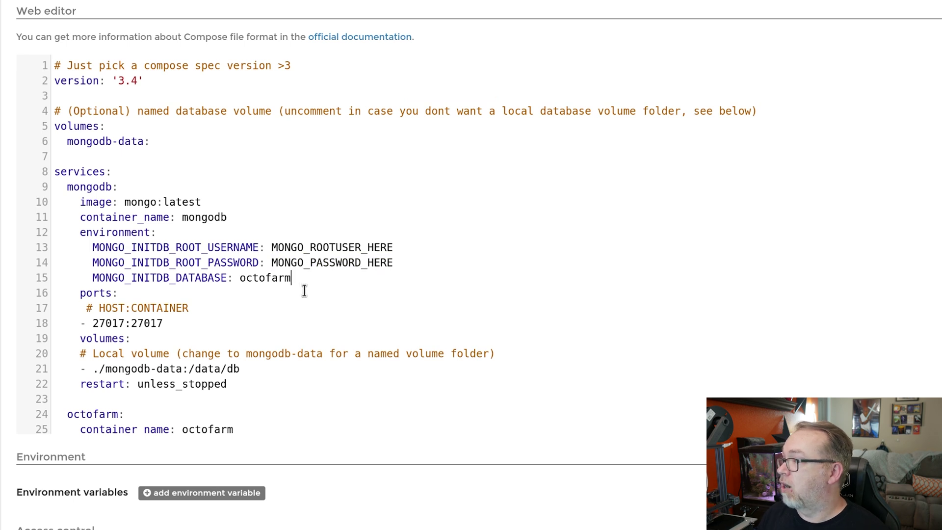
pyautogui.click(92, 324)
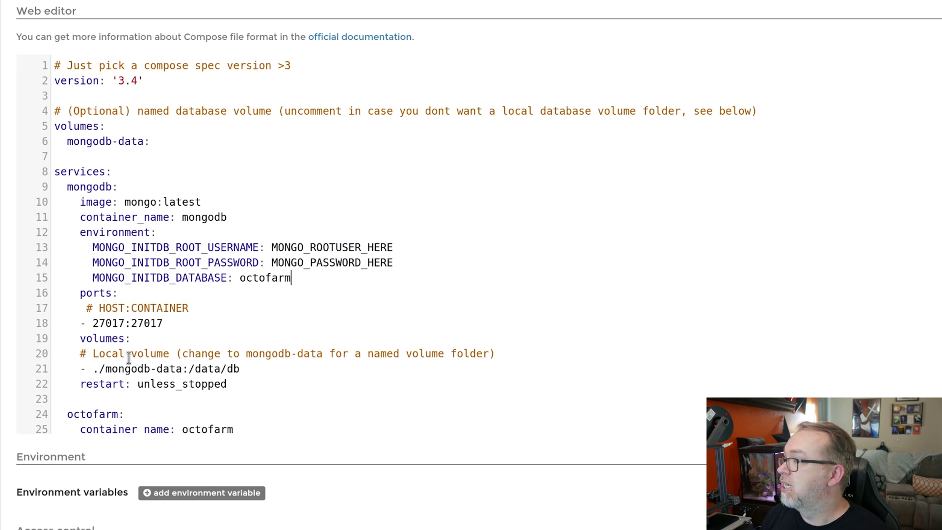
pyautogui.click(109, 369)
pyautogui.press('BackSpace')
pyautogui.press('BackSpace')
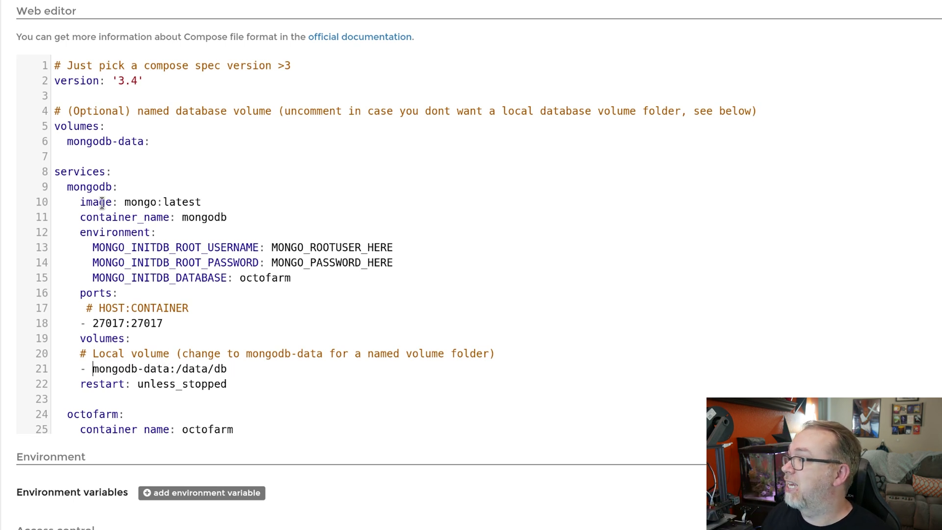
pyautogui.scroll(-2, 309, 256)
pyautogui.scroll(-1, 309, 256)
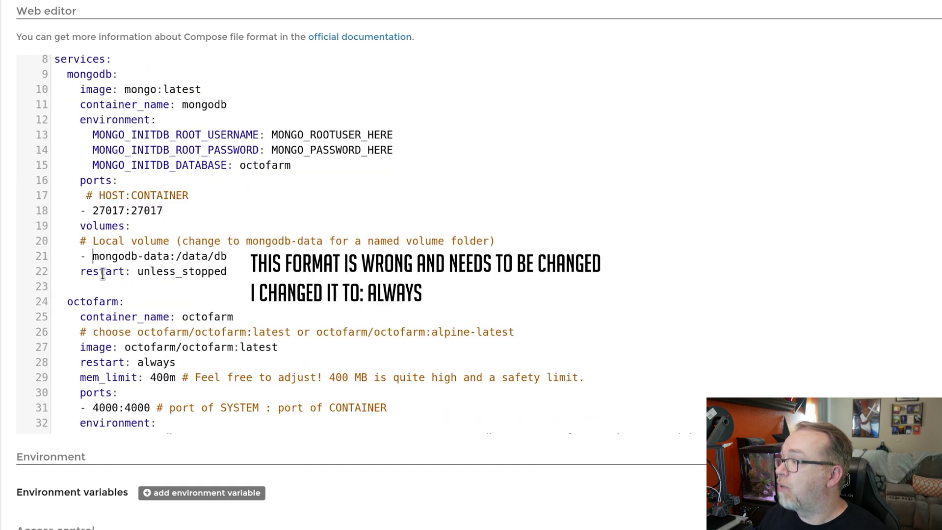
pyautogui.scroll(-1, 233, 274)
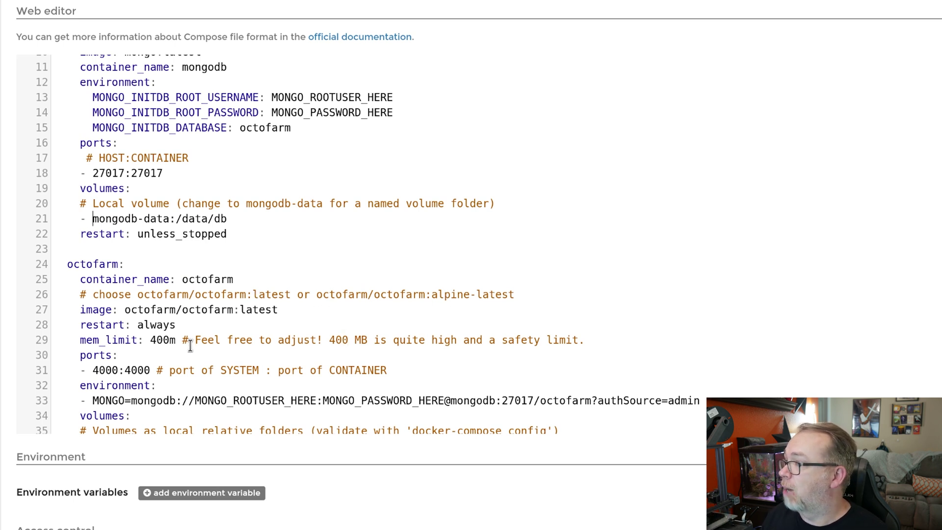
pyautogui.doubleClick(152, 326)
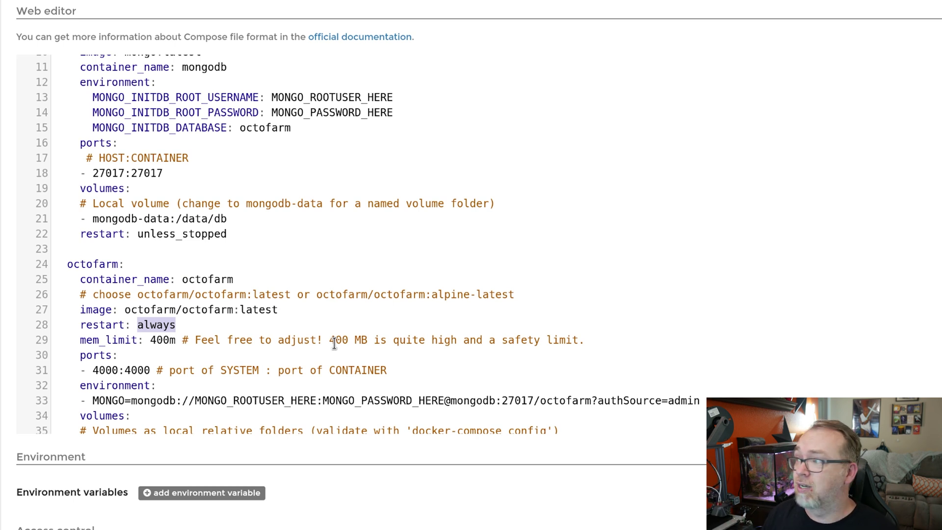
pyautogui.doubleClick(103, 370)
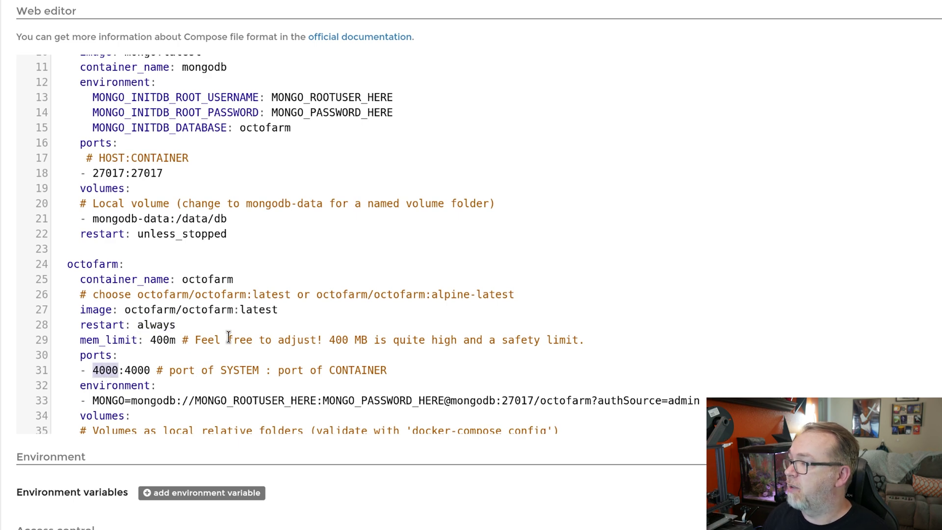
pyautogui.scroll(-1, 227, 335)
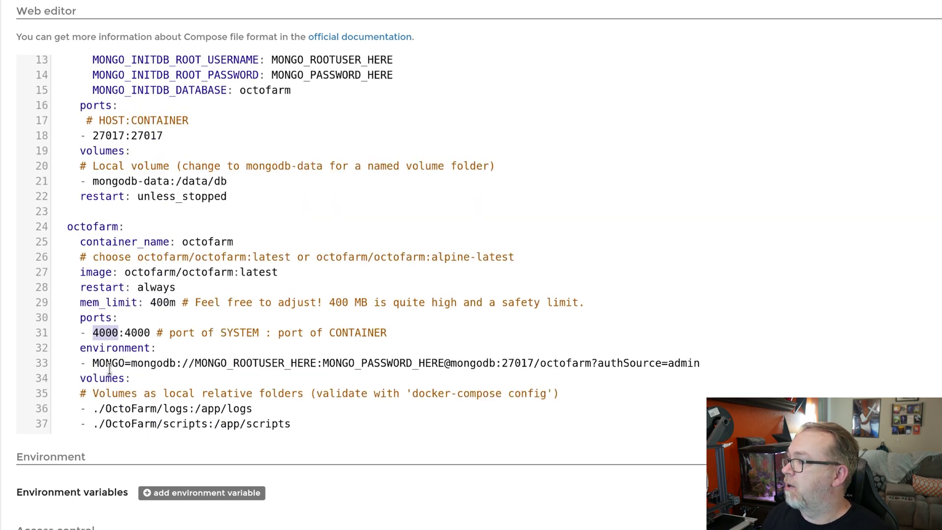
pyautogui.scroll(-1, 217, 336)
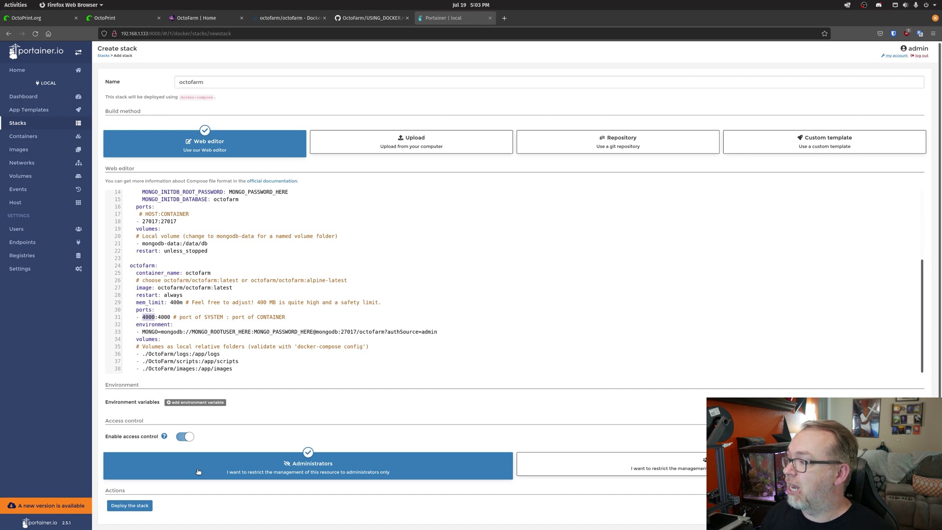
# Deploy the octofarm stack and check the octofarm container's logs.
pyautogui.click(127, 508)
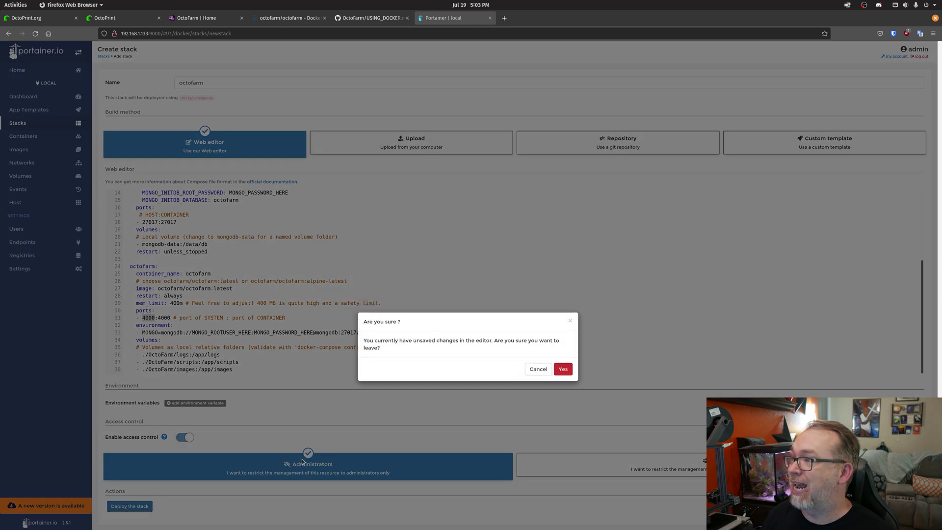
pyautogui.press('Return')
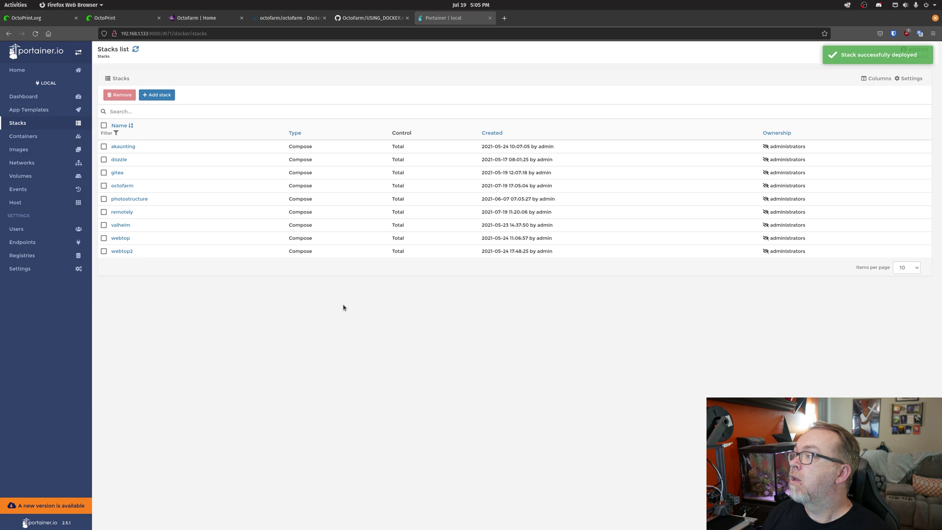
pyautogui.click(122, 186)
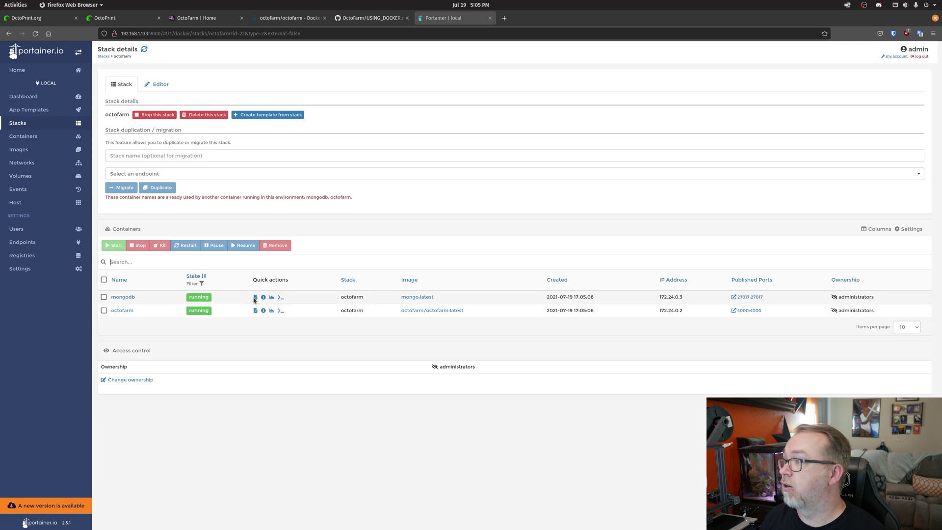
pyautogui.click(256, 311)
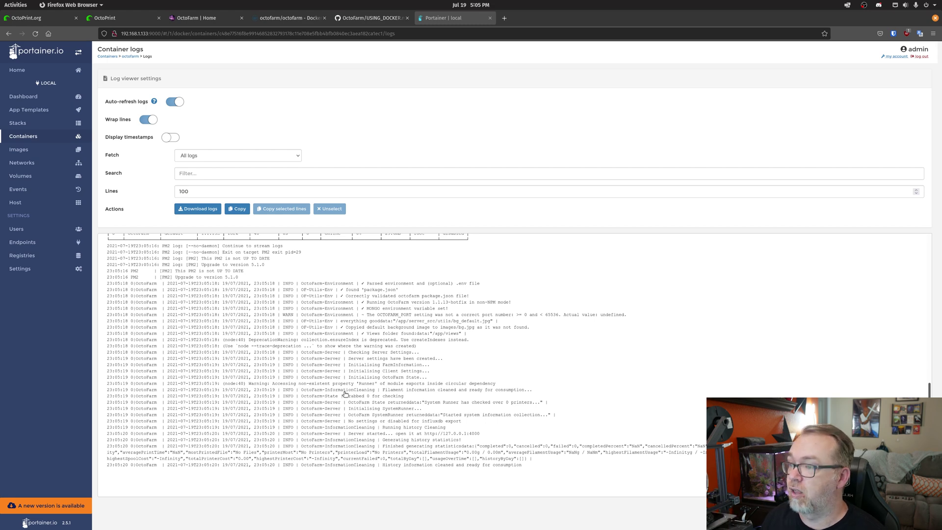
pyautogui.hotkey('alt', 'Left')
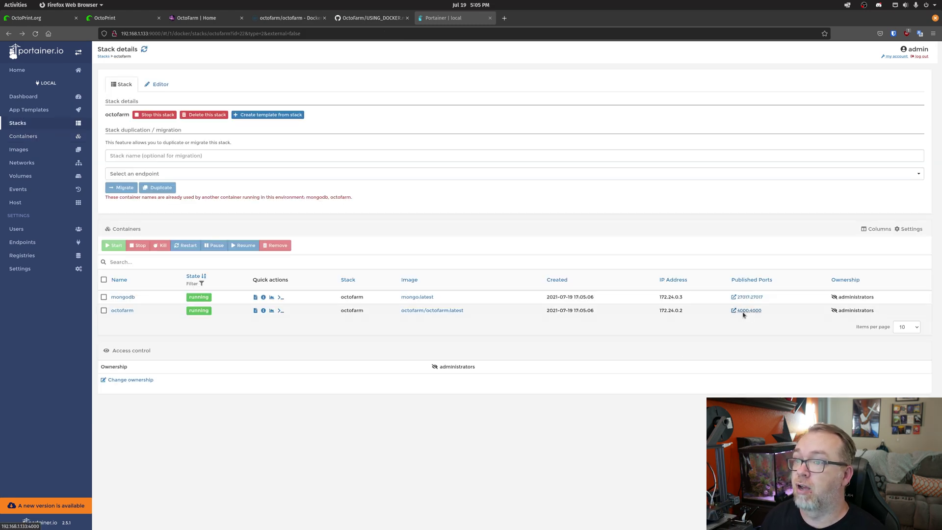
# Register an administrator account in the OctoFarm web app on port 4000.
pyautogui.click(749, 310)
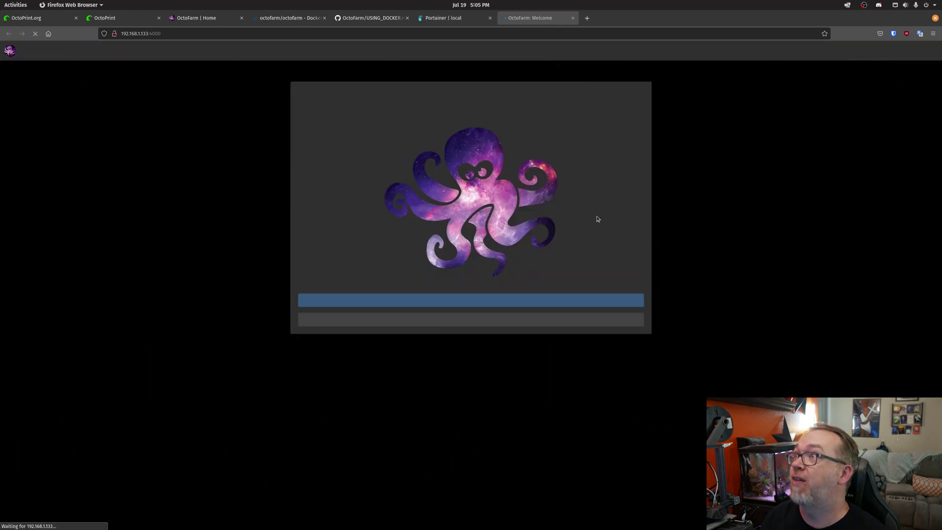
pyautogui.click(473, 300)
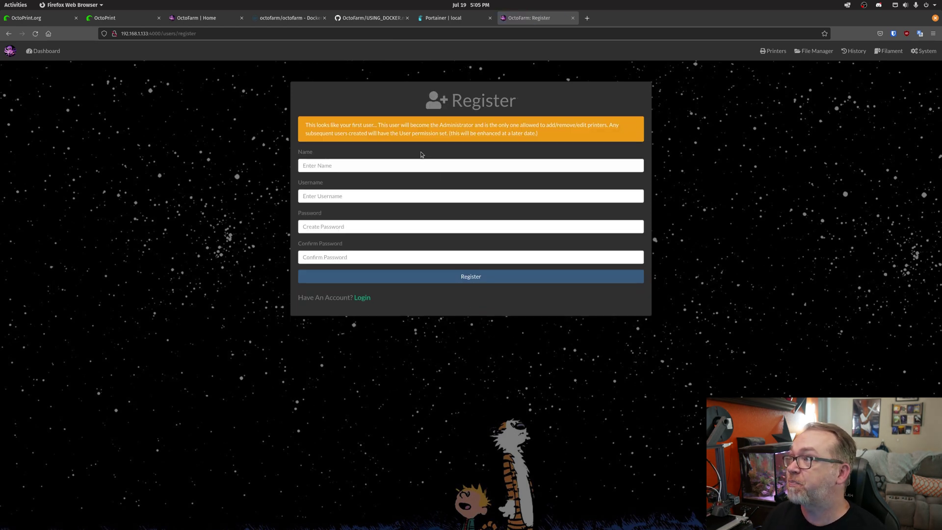
pyautogui.click(420, 163)
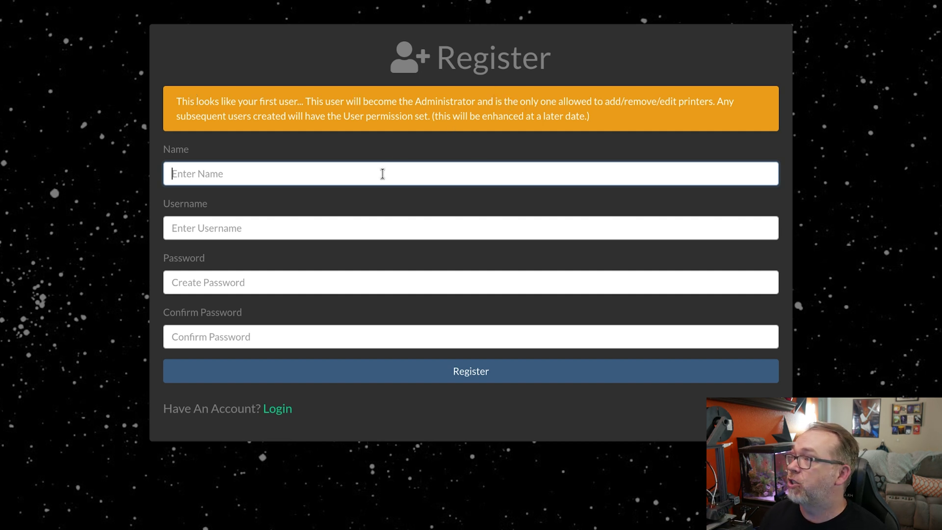
pyautogui.write('David')
pyautogui.press('BackSpace')
pyautogui.press('BackSpace')
pyautogui.press('BackSpace')
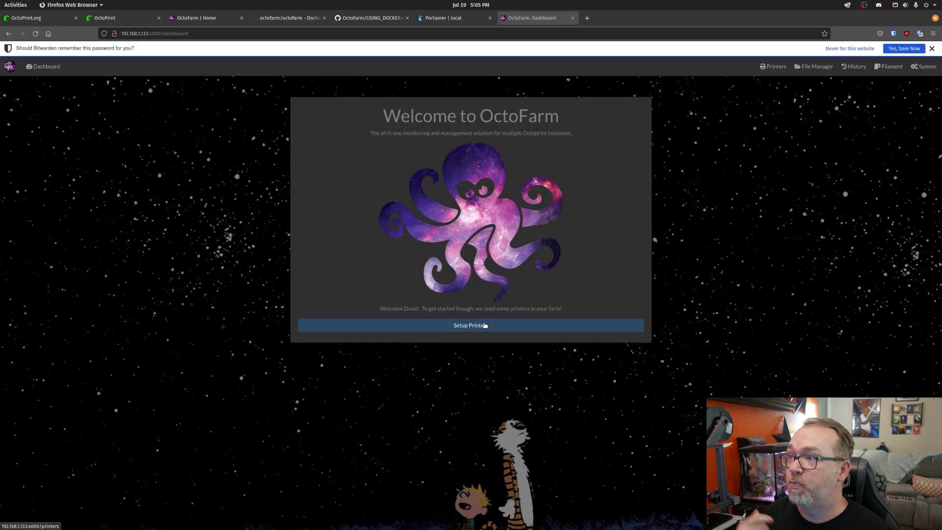
# Start printer setup and add a blank new-printer entry.
pyautogui.click(484, 326)
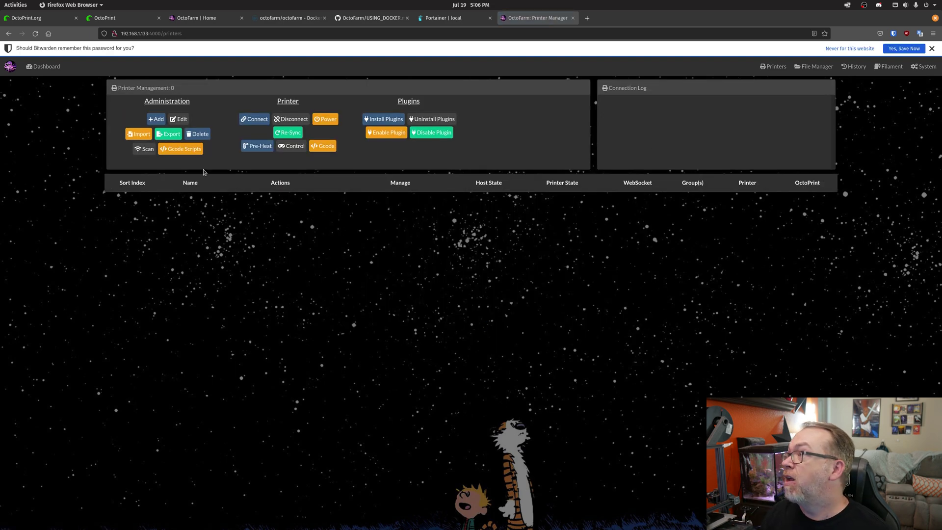
pyautogui.click(155, 120)
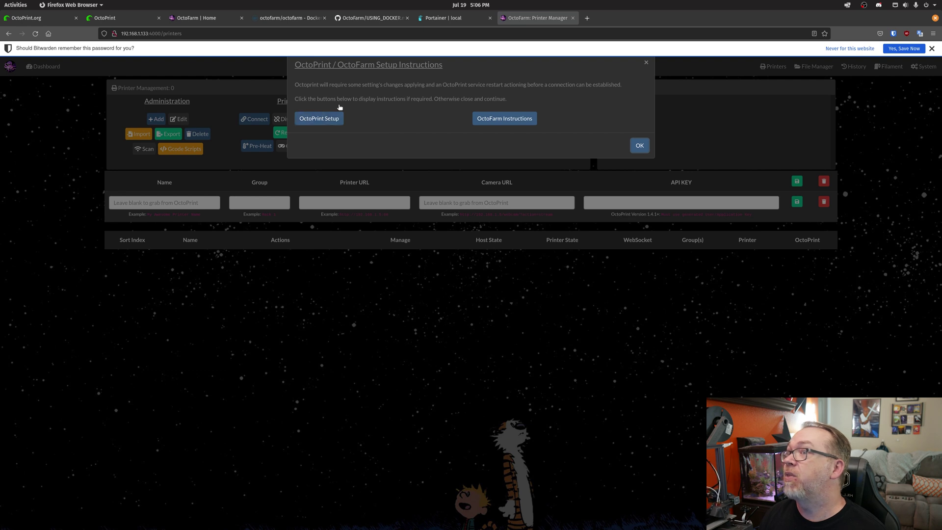
# Name the printer Printer 1 in group printers and grab the OctoPrint address 192.168.1.165.
pyautogui.click(639, 146)
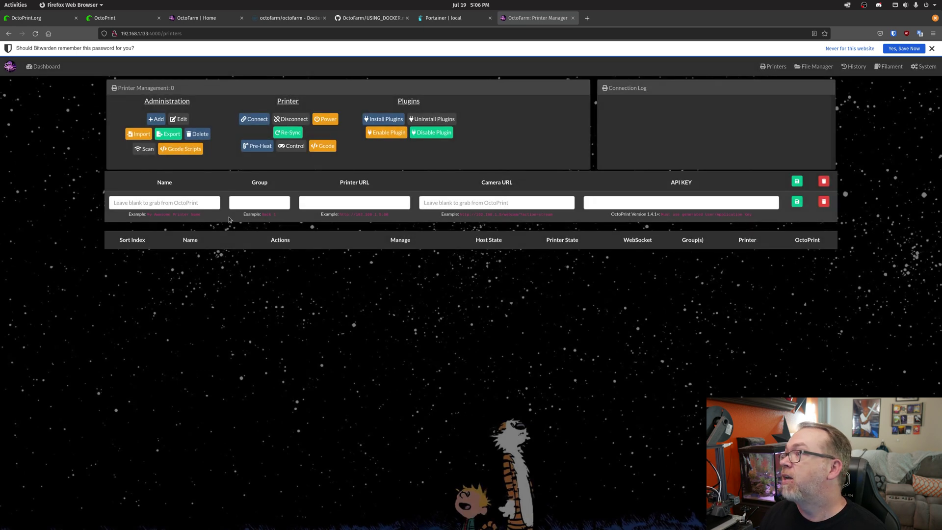
pyautogui.click(183, 203)
pyautogui.write('Pin')
pyautogui.write('printers')
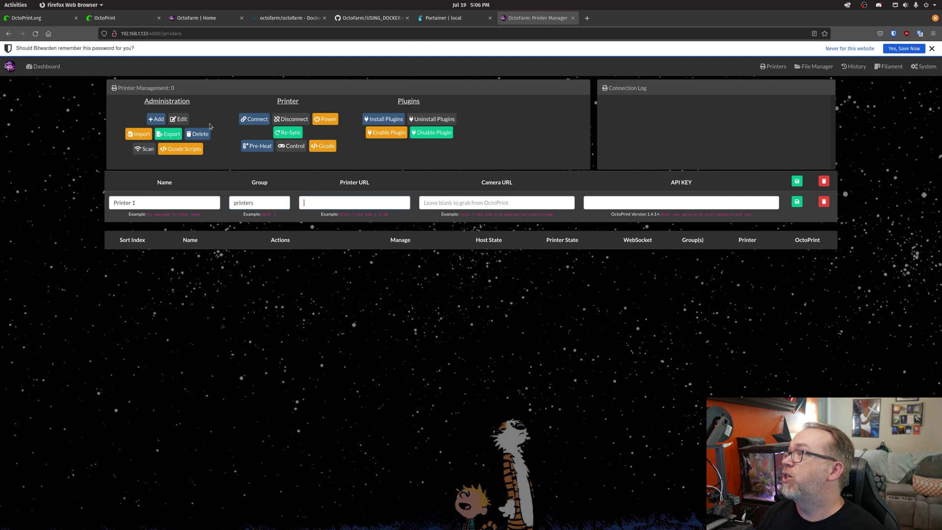
pyautogui.click(118, 18)
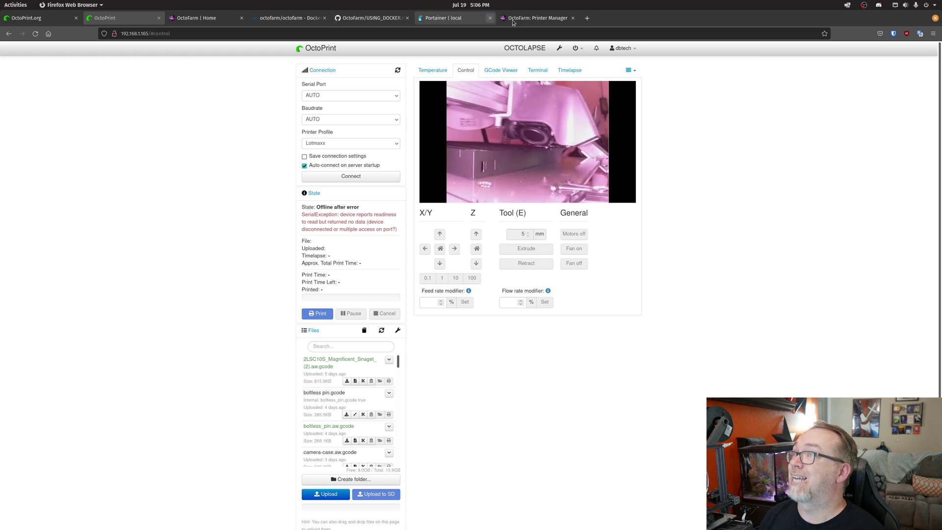
pyautogui.click(148, 32)
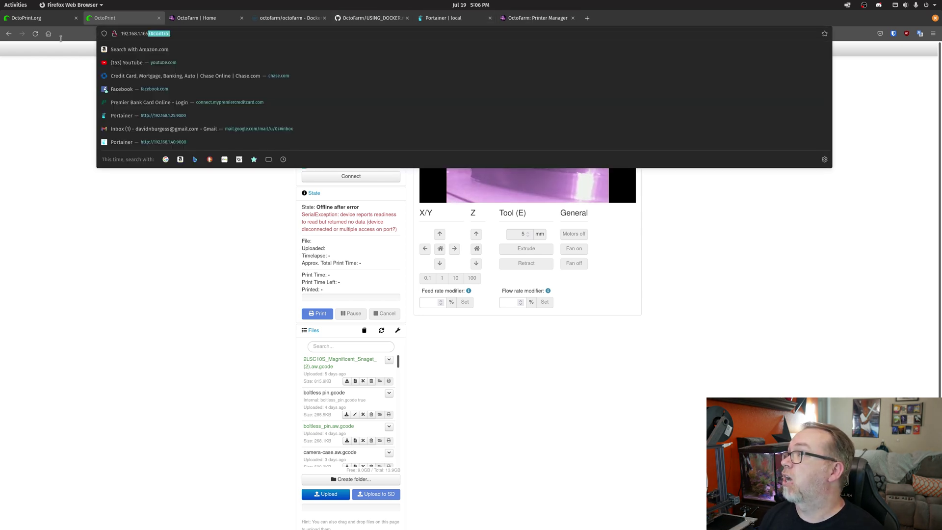
pyautogui.click(512, 17)
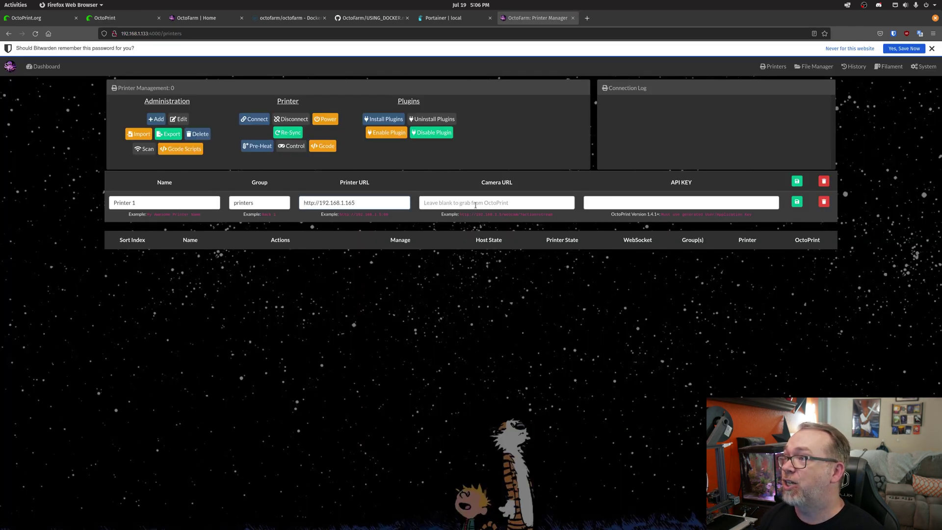
pyautogui.click(476, 206)
pyautogui.write('http://192.168.1.165')
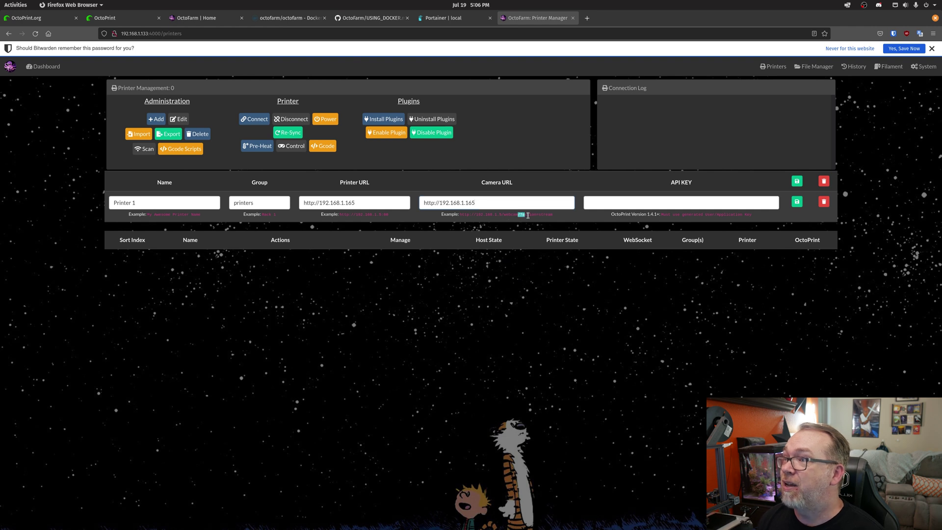
pyautogui.click(533, 201)
pyautogui.write('/?action=stream')
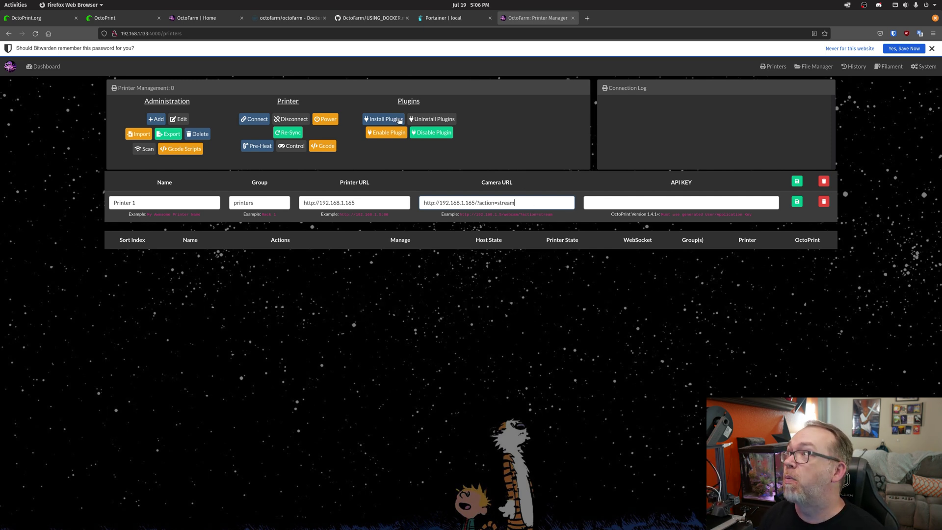
# Generate a new OctoPrint application key named tutorial and copy it.
pyautogui.click(103, 19)
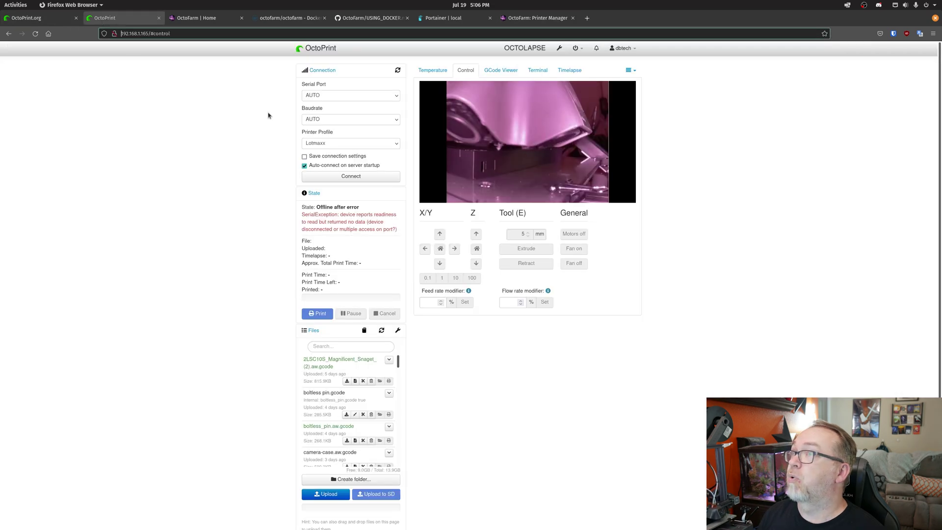
pyautogui.click(618, 49)
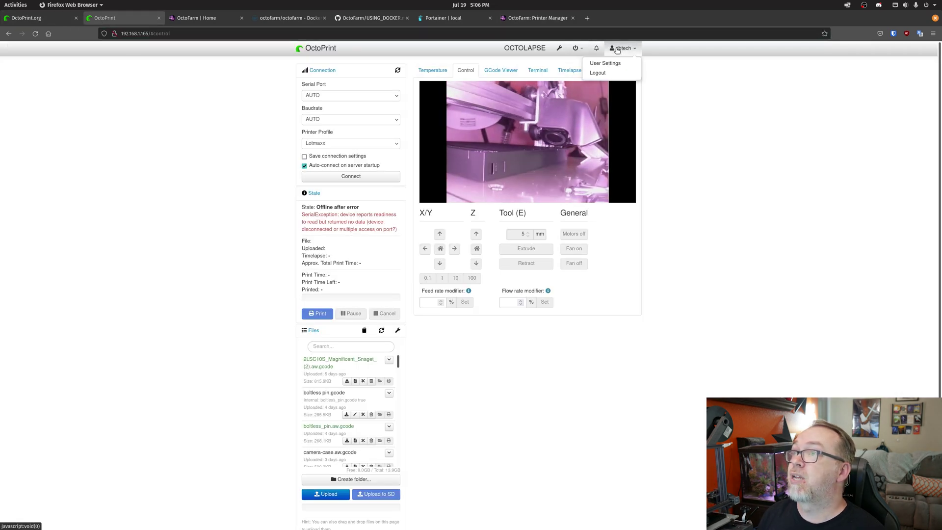
pyautogui.click(559, 47)
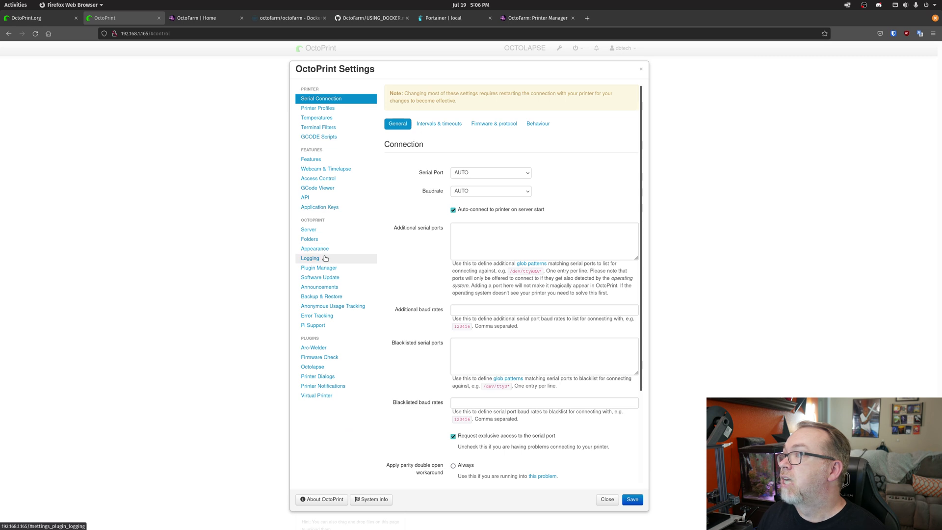
pyautogui.click(308, 210)
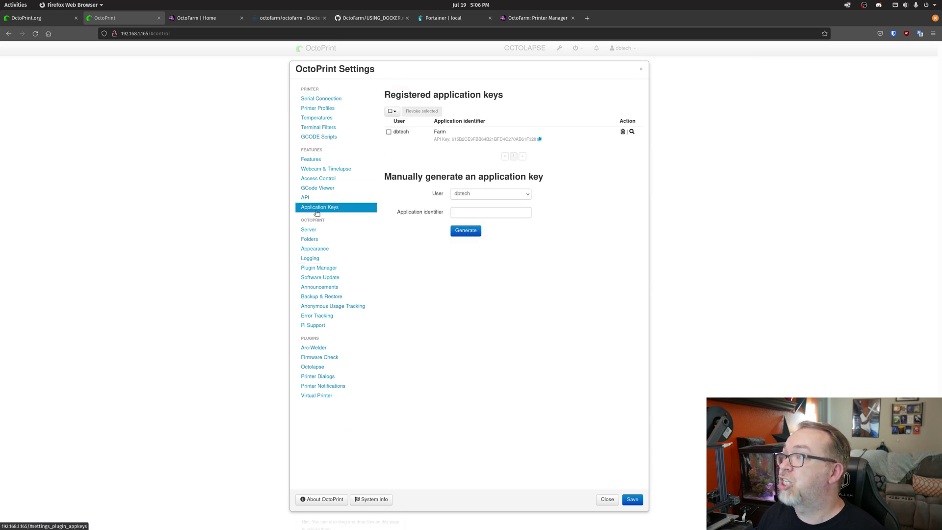
pyautogui.doubleClick(528, 138)
pyautogui.click(492, 231)
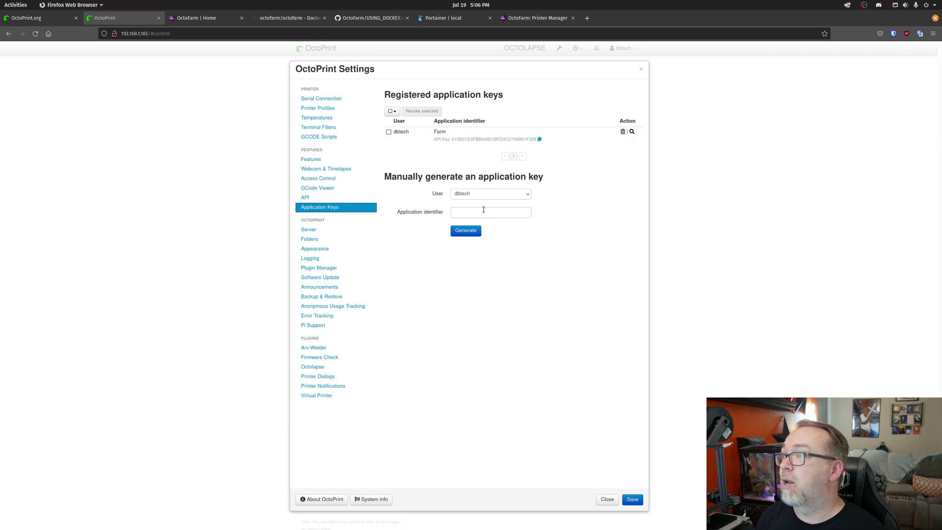
pyautogui.click(483, 210)
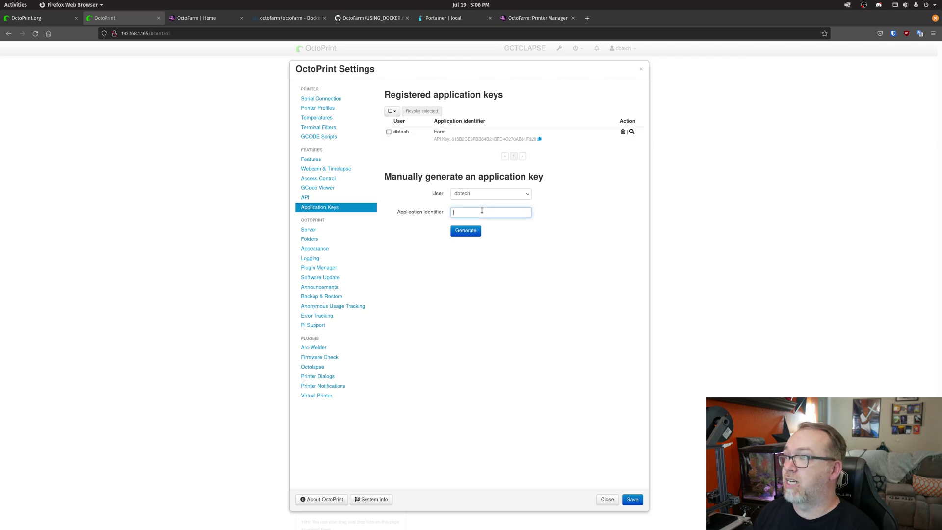
pyautogui.write('turo')
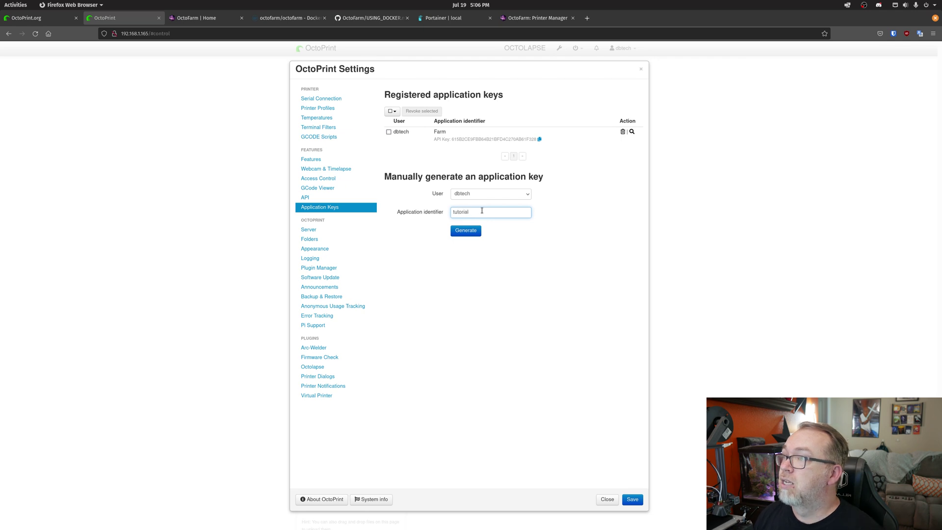
pyautogui.click(471, 230)
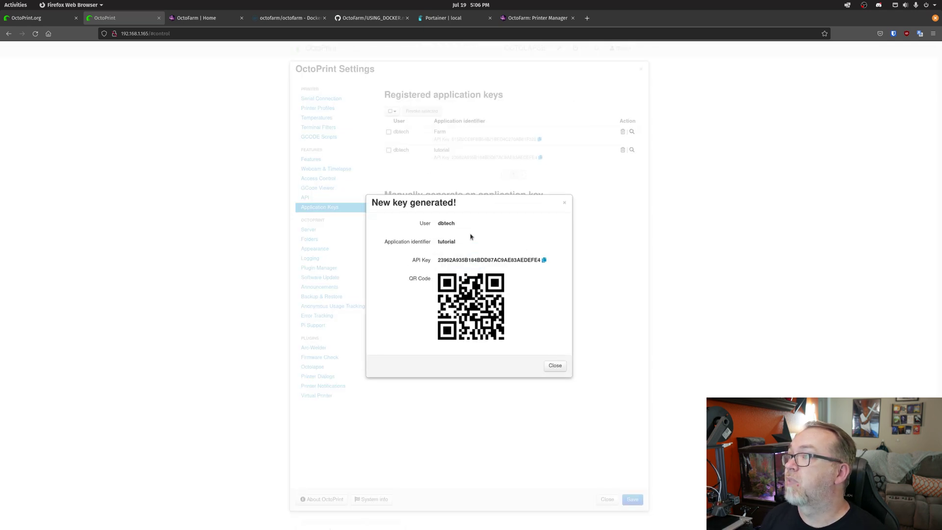
pyautogui.doubleClick(467, 261)
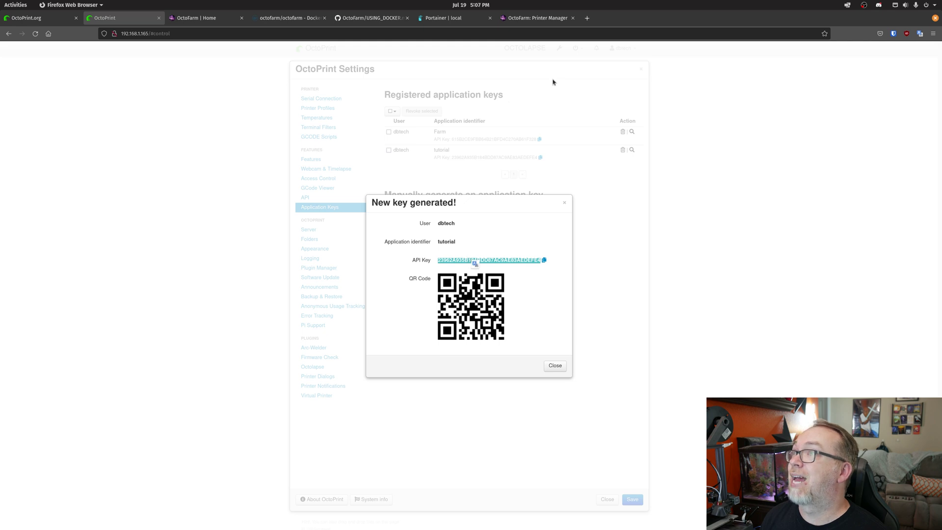
# Fill Printer 1's API KEY field with the new key and save it to the farm.
pyautogui.click(518, 21)
pyautogui.click(638, 205)
pyautogui.hotkey('ctrl', 'v')
pyautogui.click(797, 202)
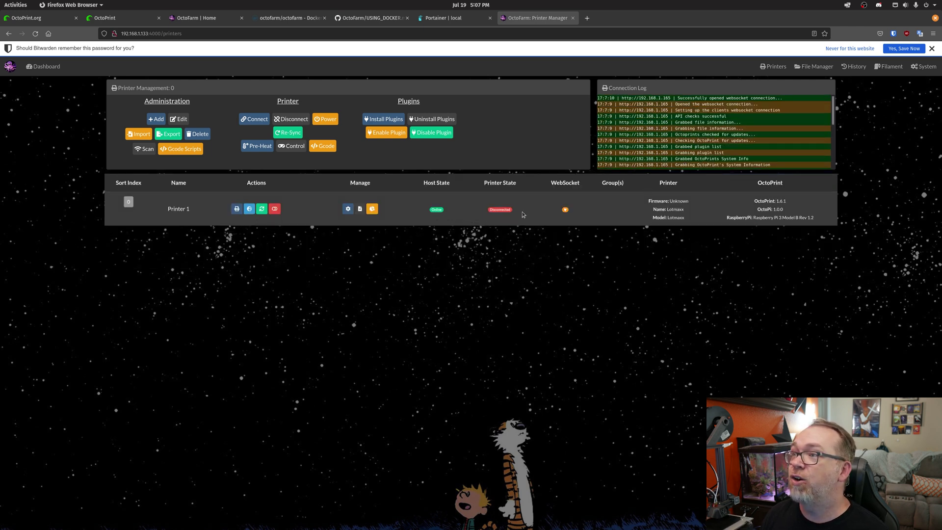
pyautogui.moveTo(500, 209)
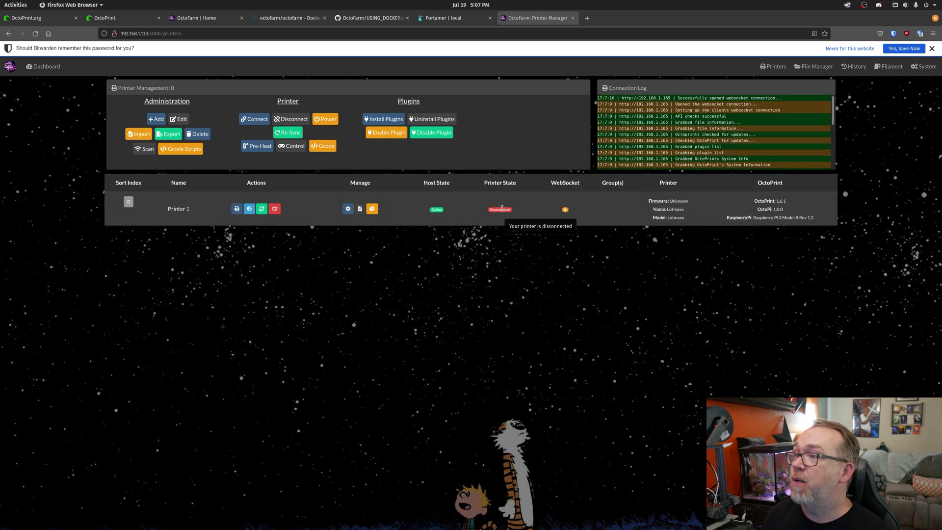
# Close the key confirmation and OctoPrint settings, then return to OctoFarm's printer manager.
pyautogui.click(122, 20)
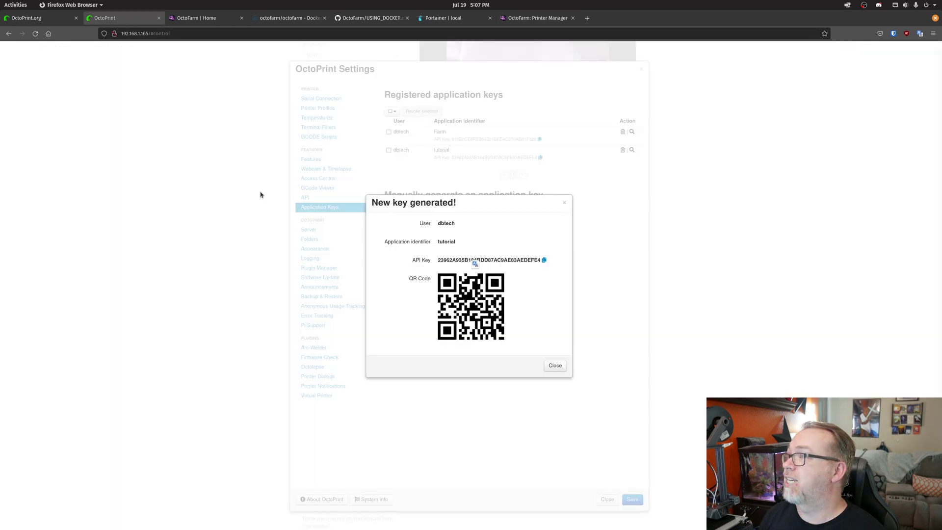
pyautogui.click(563, 204)
pyautogui.click(608, 500)
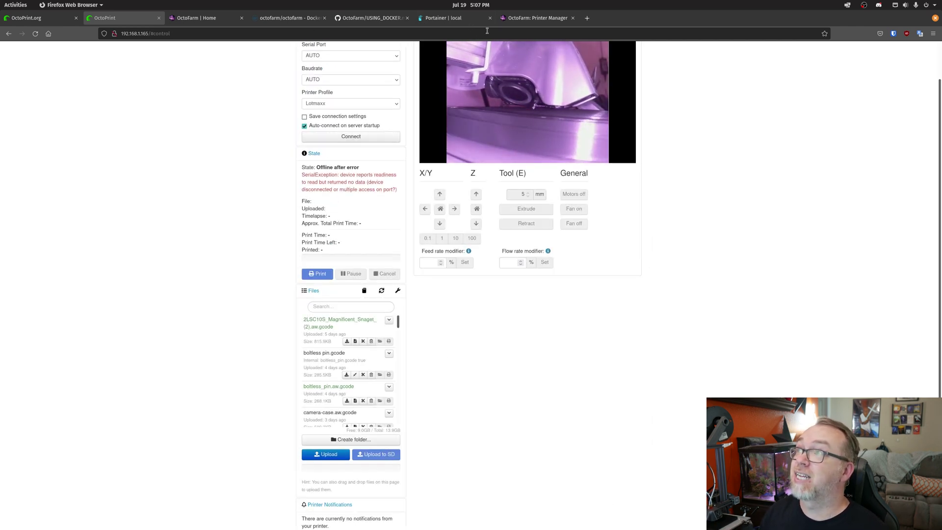
pyautogui.click(503, 20)
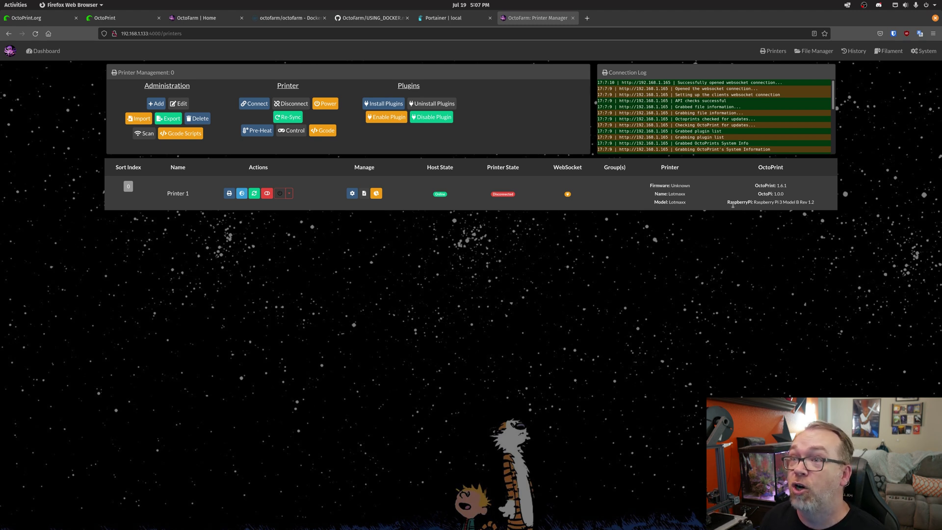
# Check Printer 1's reported OctoPrint version details in its row.
pyautogui.moveTo(755, 201); pyautogui.dragTo(799, 207)
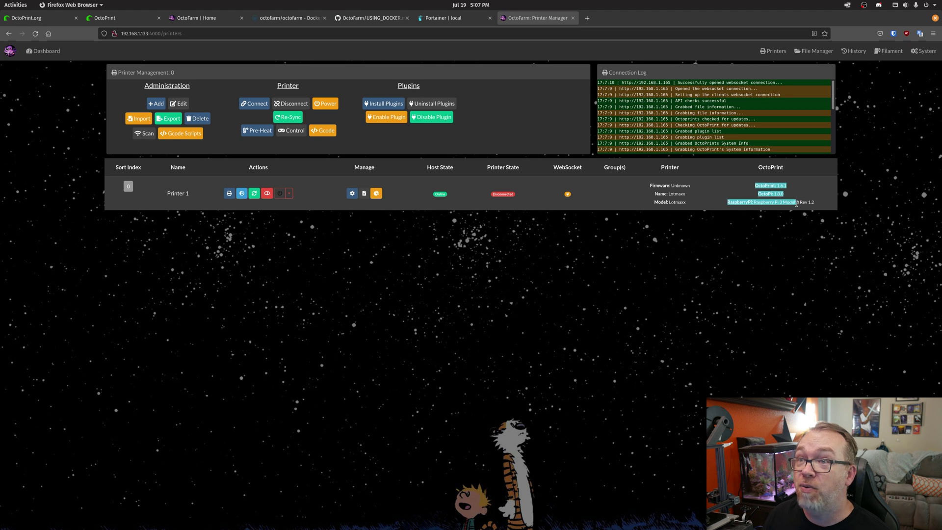
pyautogui.click(800, 208)
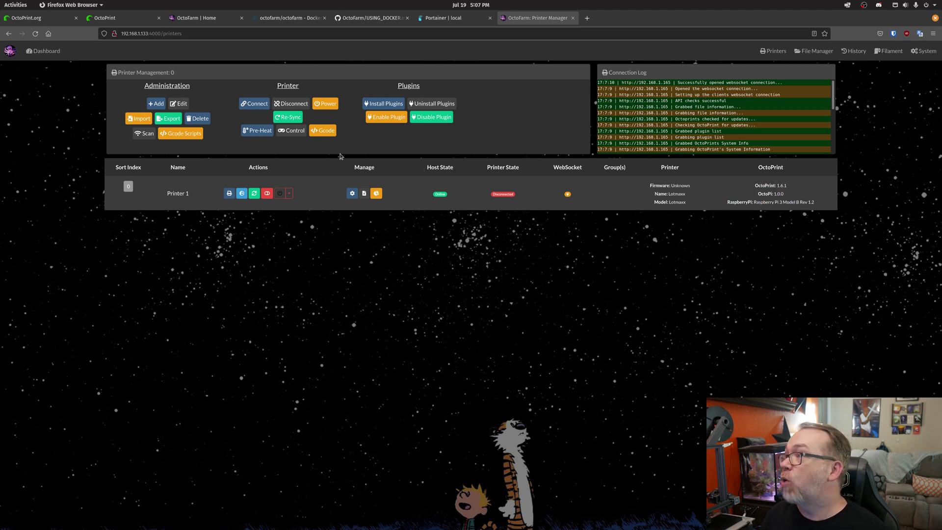
pyautogui.click(178, 104)
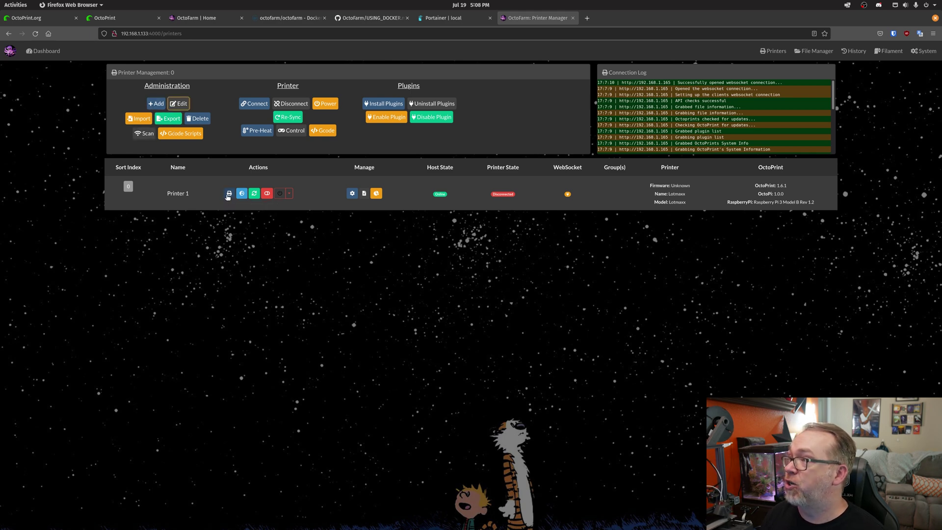
pyautogui.click(228, 193)
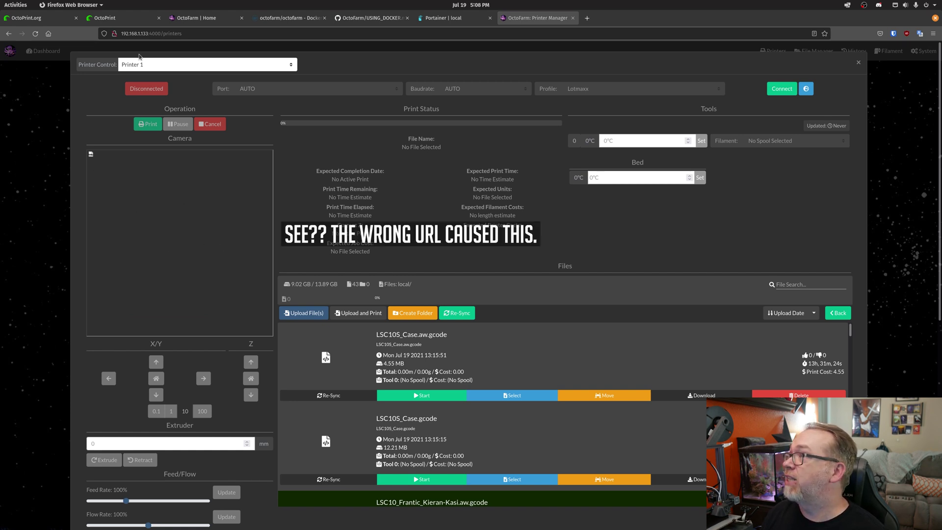
pyautogui.click(118, 18)
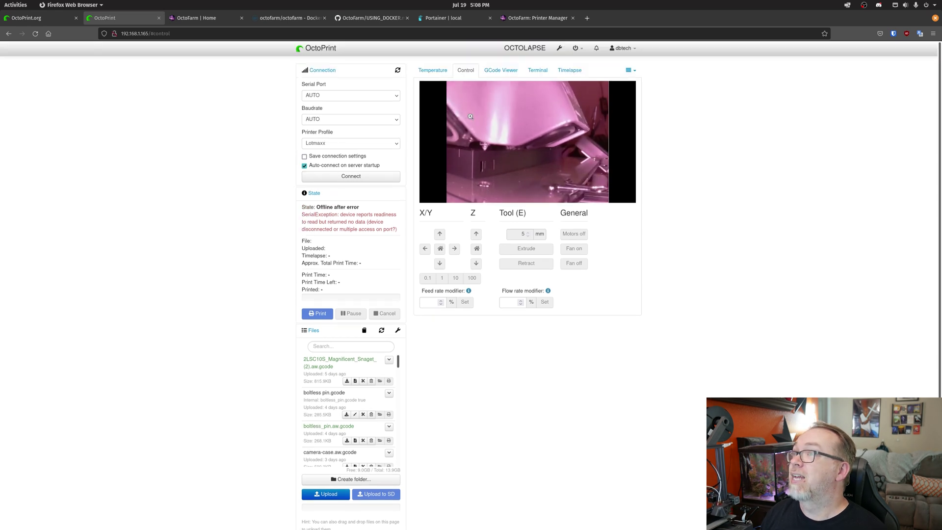
pyautogui.click(559, 48)
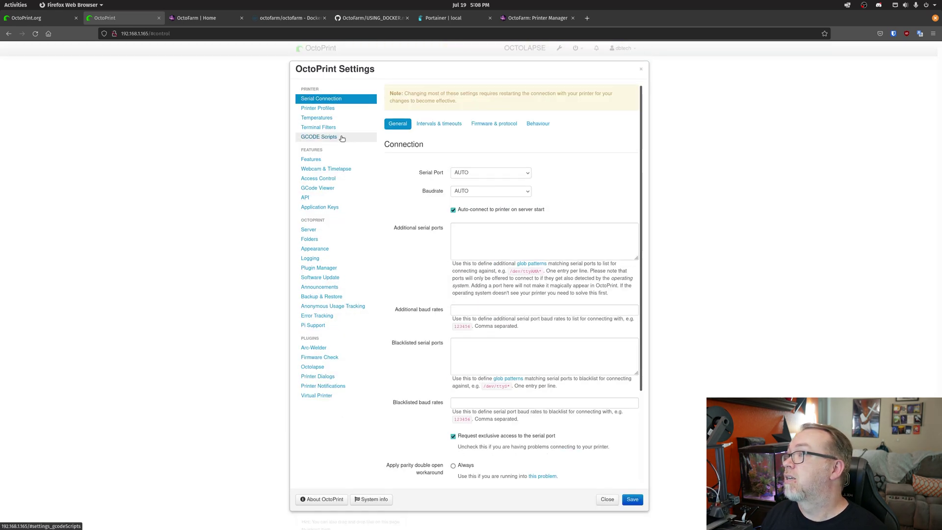
pyautogui.click(330, 170)
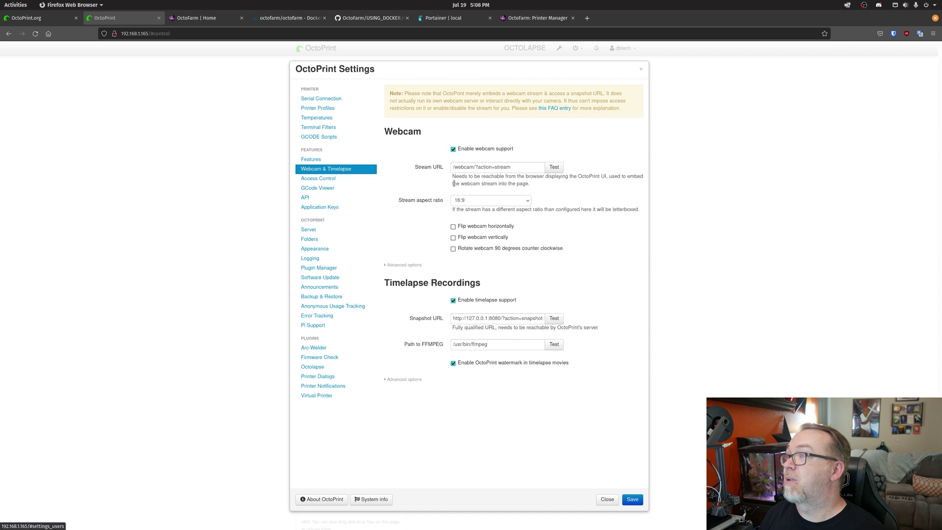
pyautogui.tripleClick(473, 168)
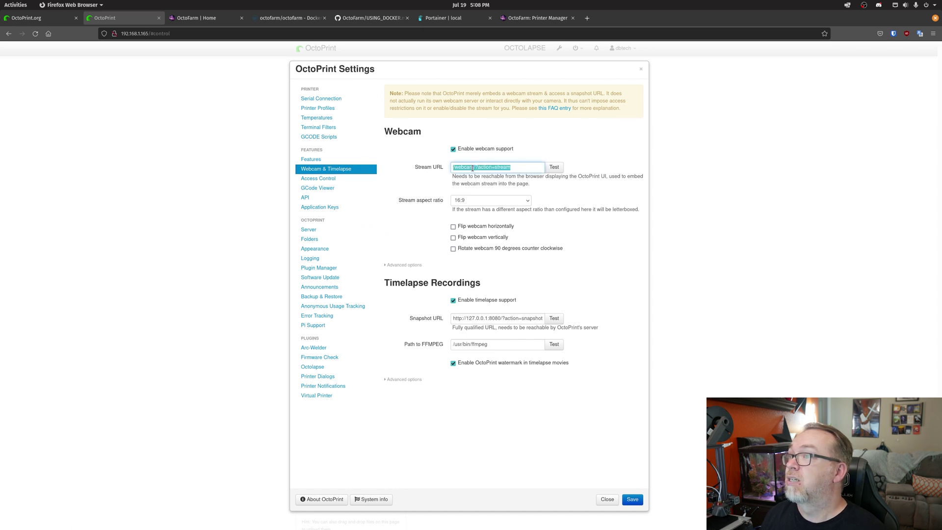
pyautogui.click(556, 167)
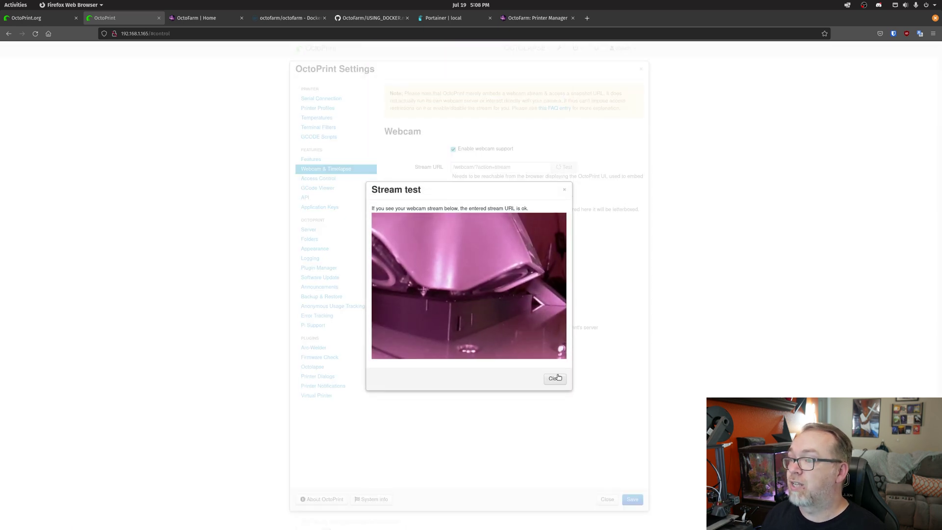
pyautogui.click(554, 379)
pyautogui.tripleClick(510, 168)
pyautogui.hotkey('ctrl', 'c')
pyautogui.click(194, 18)
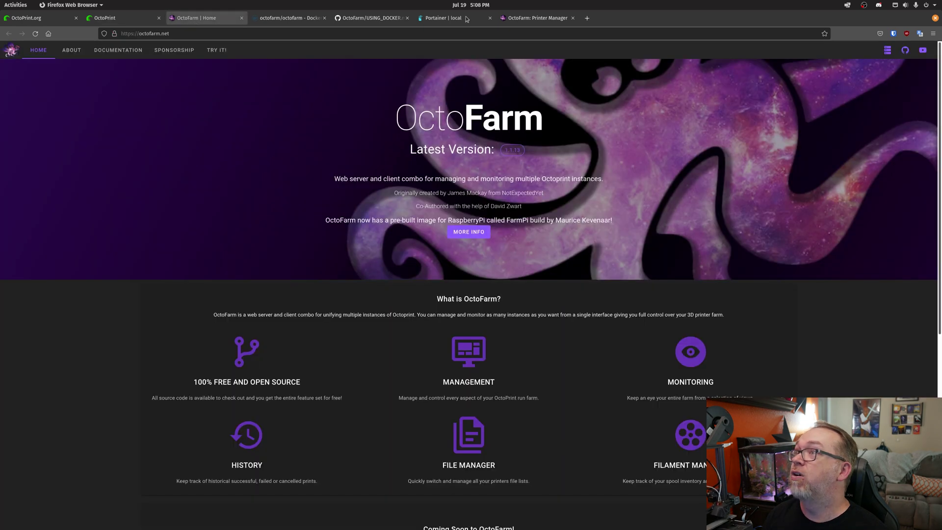
pyautogui.click(514, 16)
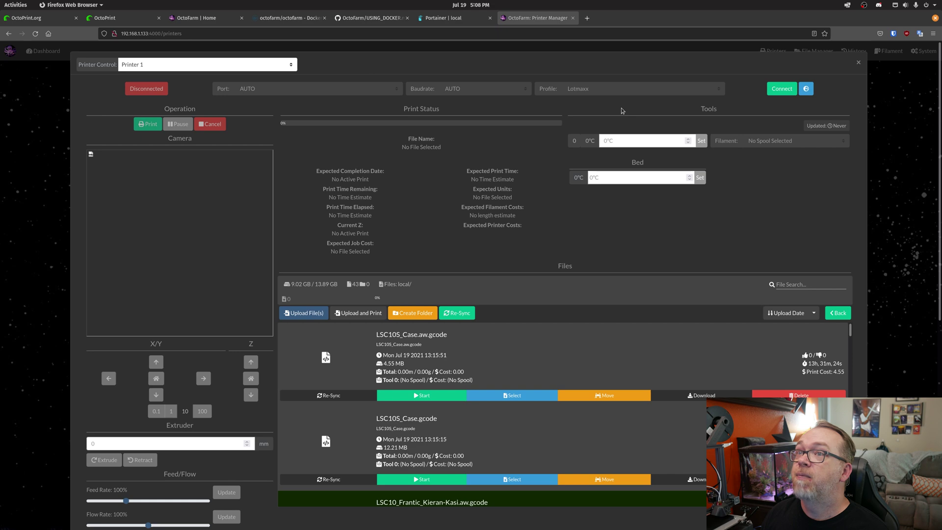
pyautogui.click(859, 64)
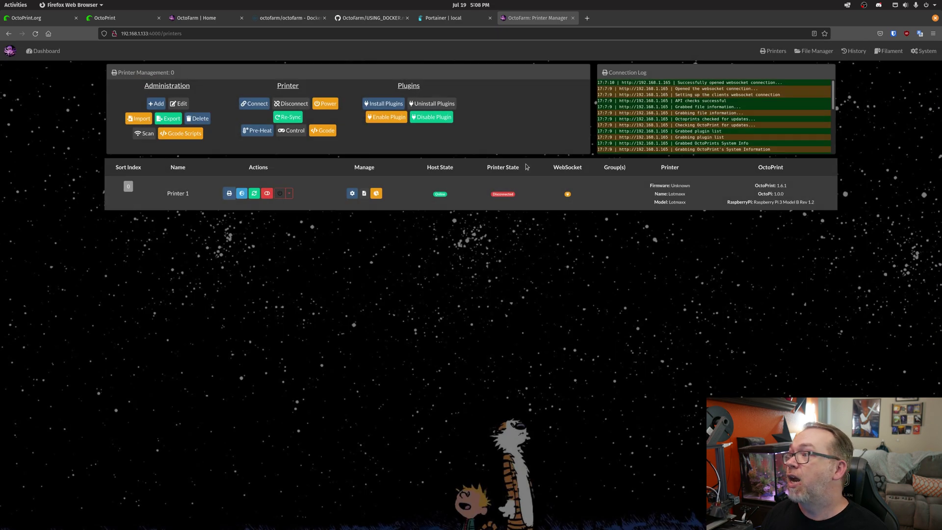
pyautogui.click(179, 103)
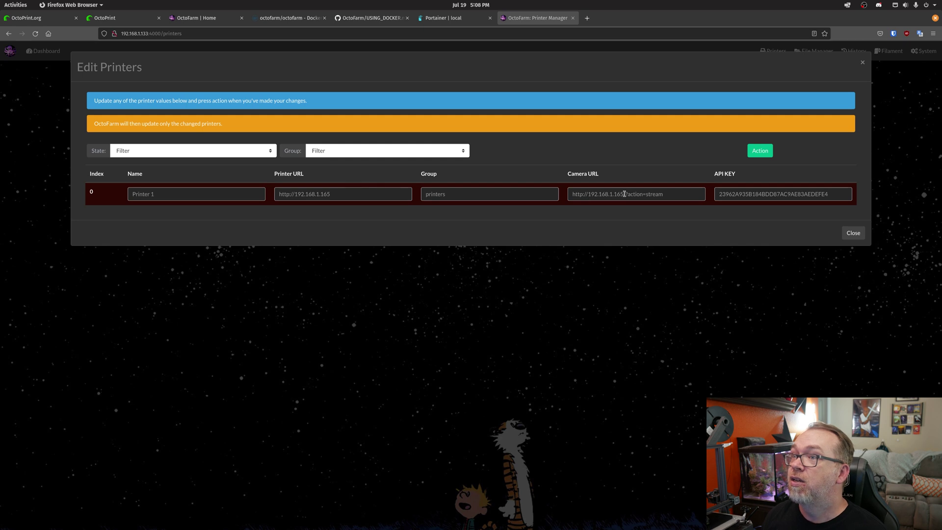
pyautogui.click(625, 194)
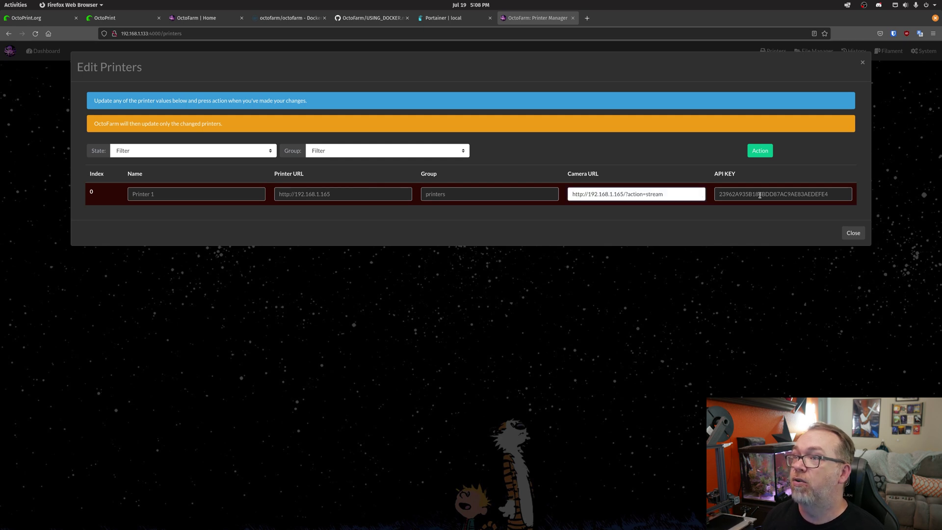
pyautogui.hotkey('shift', 'Left')
pyautogui.hotkey('shift', 'Left')
pyautogui.hotkey('shift', 'Left')
pyautogui.hotkey('shift', 'Left')
pyautogui.hotkey('shift', 'Left')
pyautogui.hotkey('shift', 'Left')
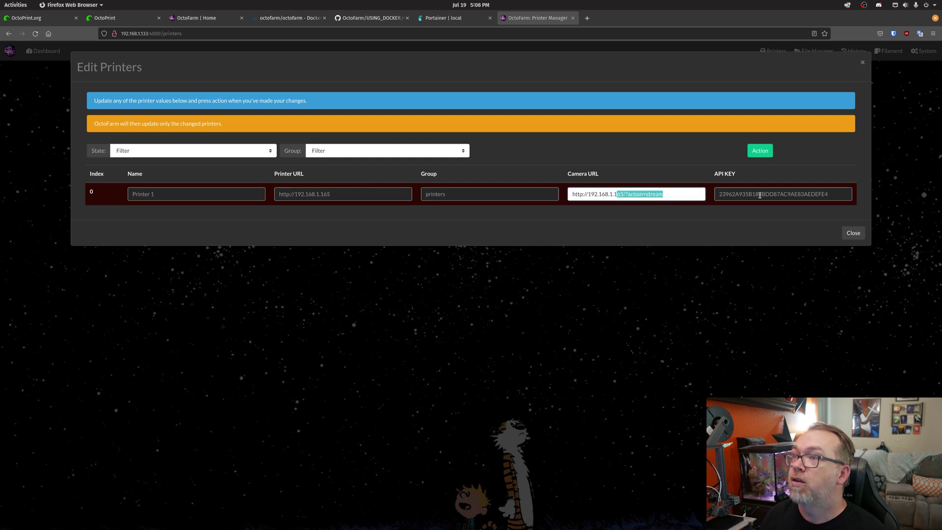
pyautogui.hotkey('ctrl', 'v')
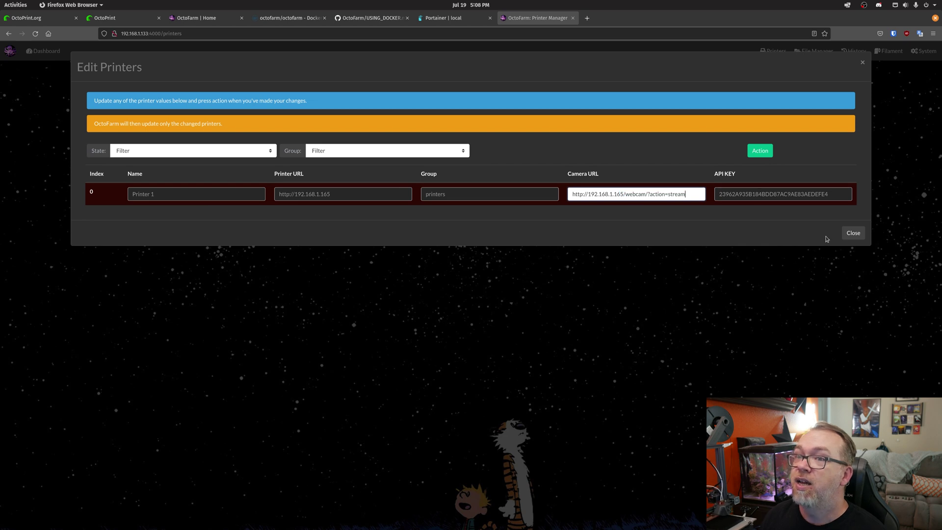
pyautogui.click(760, 150)
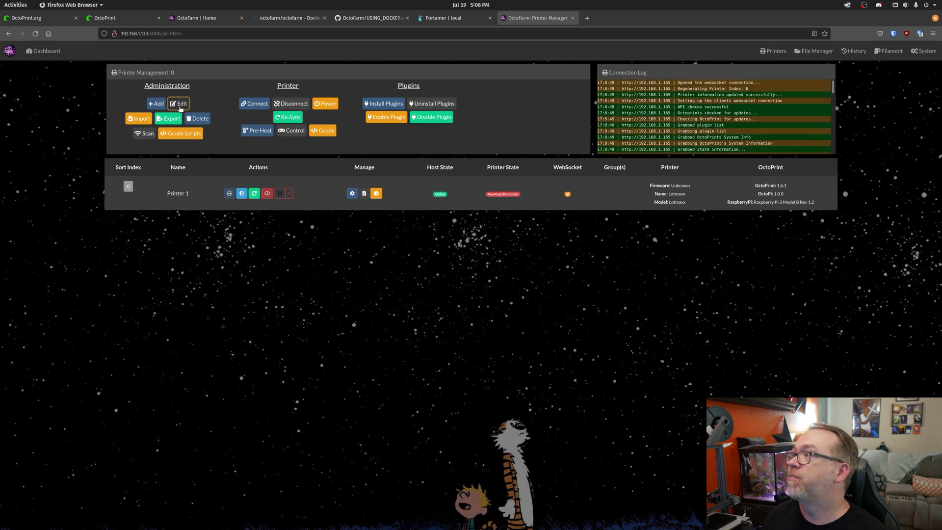
# Reopen the printer editing form to verify the change and close it.
pyautogui.click(179, 107)
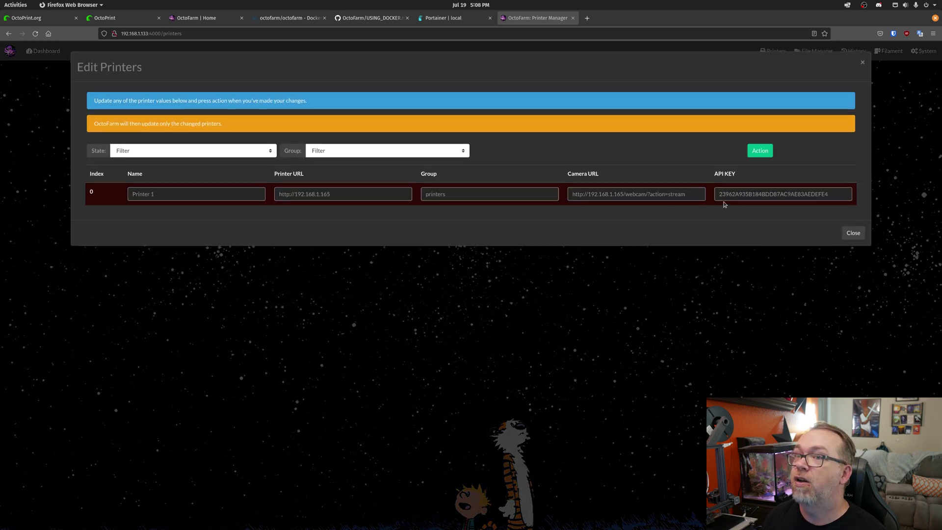
pyautogui.click(752, 279)
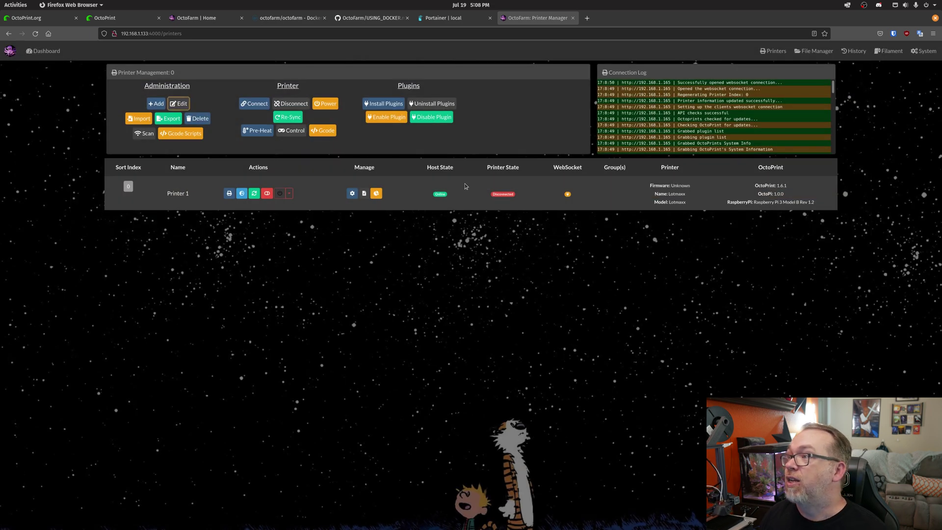
# Connect Printer 1 from its control panel so it reports Operational with its gcode files listed.
pyautogui.click(229, 193)
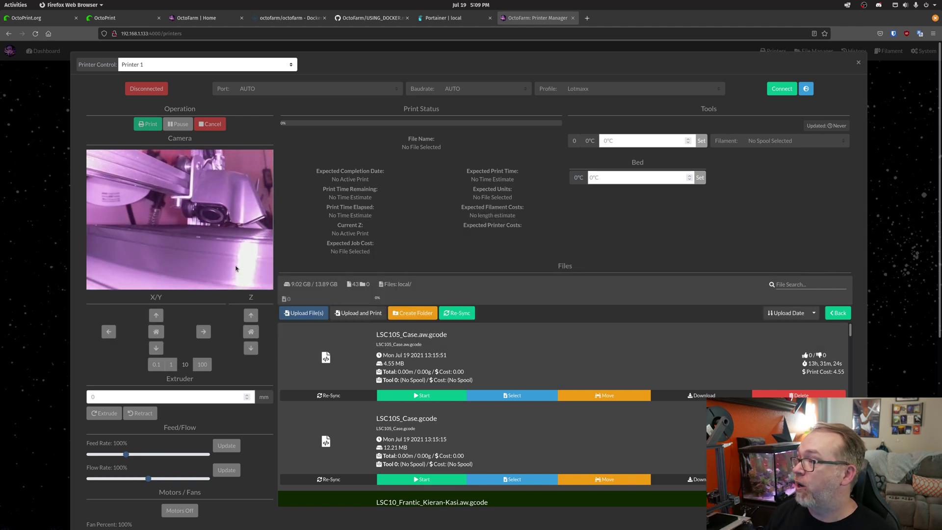
pyautogui.scroll(-1, 622, 378)
pyautogui.scroll(-1, 629, 377)
pyautogui.scroll(-1, 627, 375)
pyautogui.scroll(-1, 624, 379)
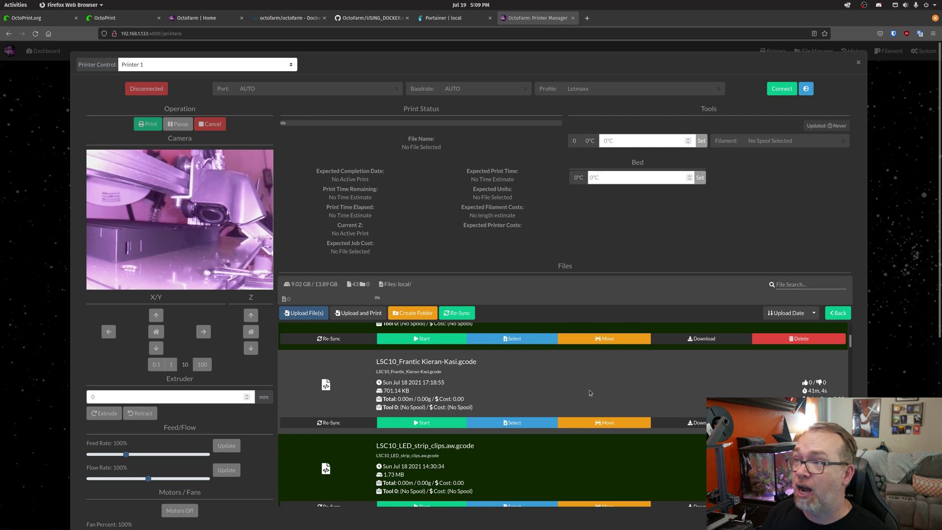
pyautogui.scroll(-1, 570, 380)
pyautogui.scroll(-1, 563, 382)
pyautogui.scroll(-1, 553, 384)
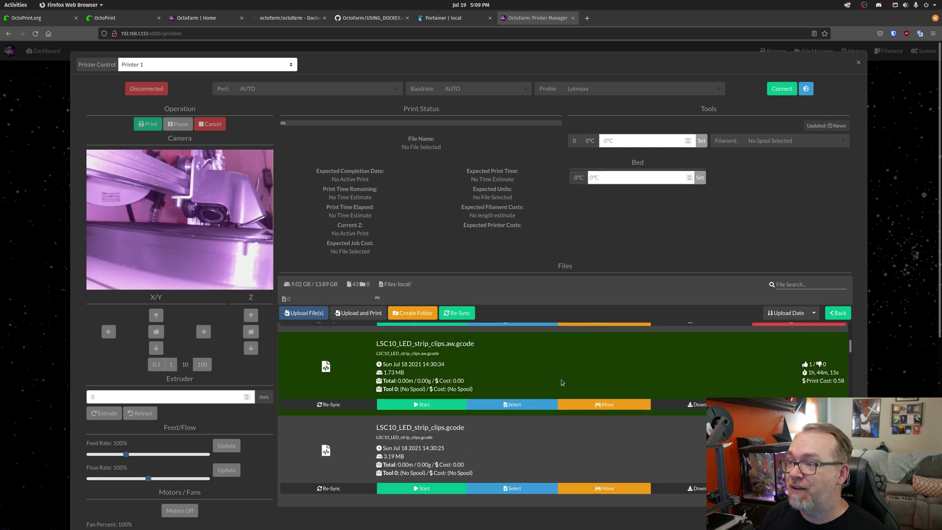
pyautogui.scroll(-1, 543, 389)
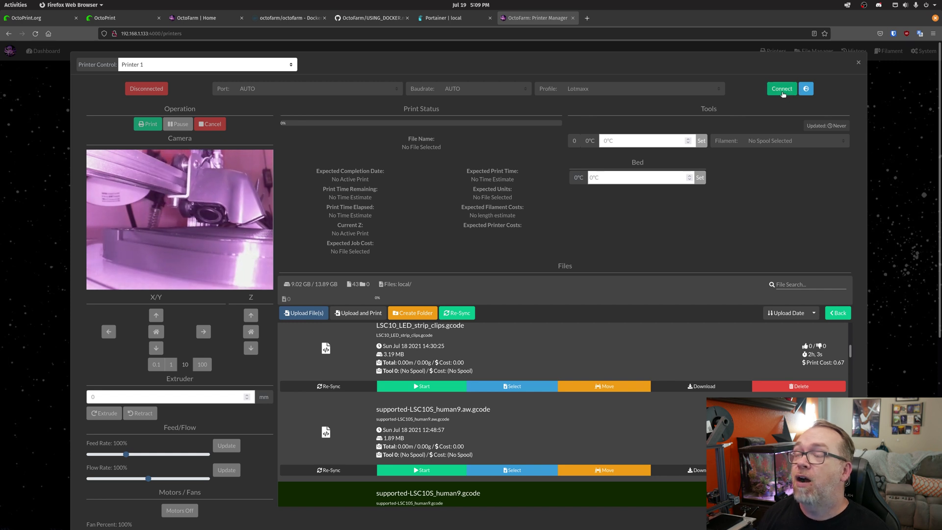
pyautogui.click(783, 90)
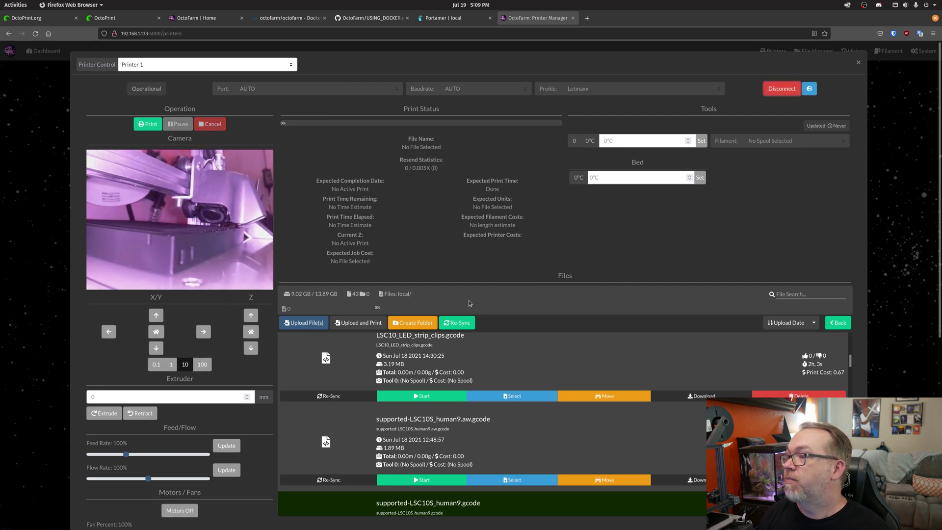
pyautogui.click(858, 63)
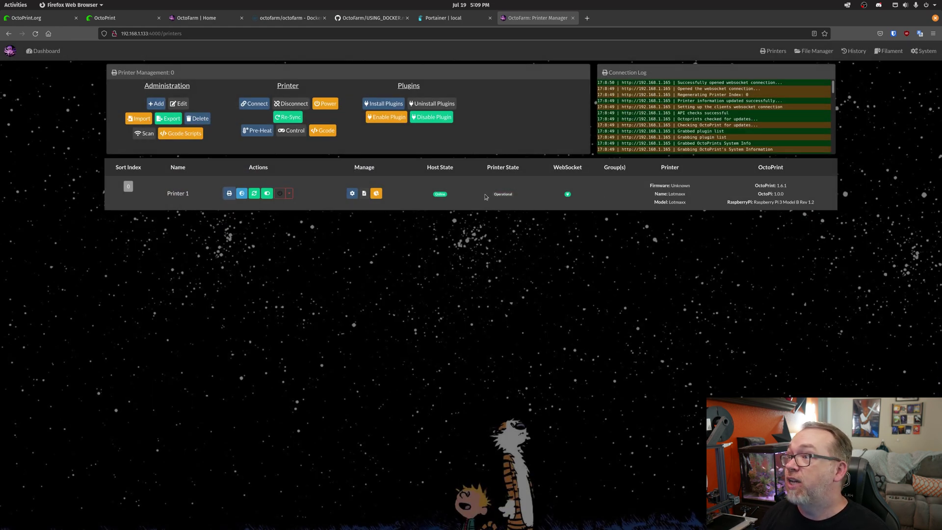
pyautogui.click(229, 193)
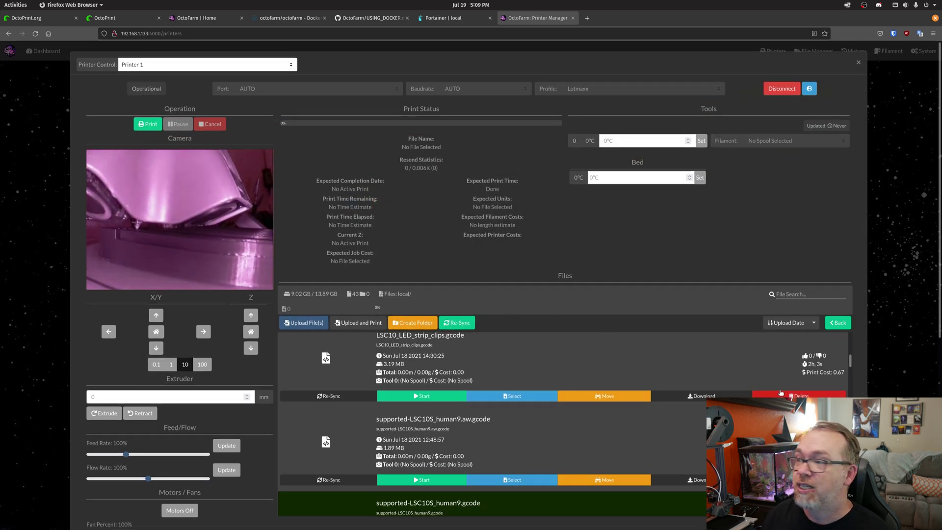
pyautogui.scroll(3, 747, 391)
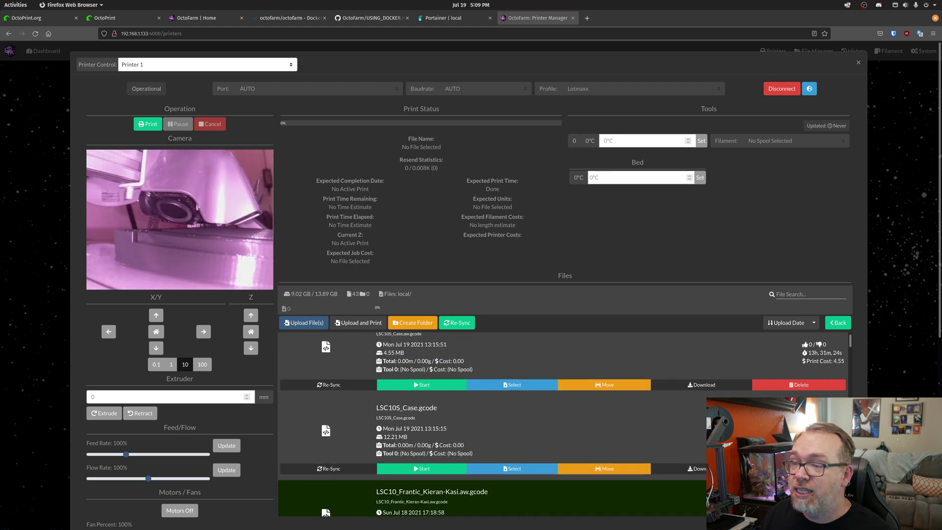
pyautogui.scroll(1, 655, 401)
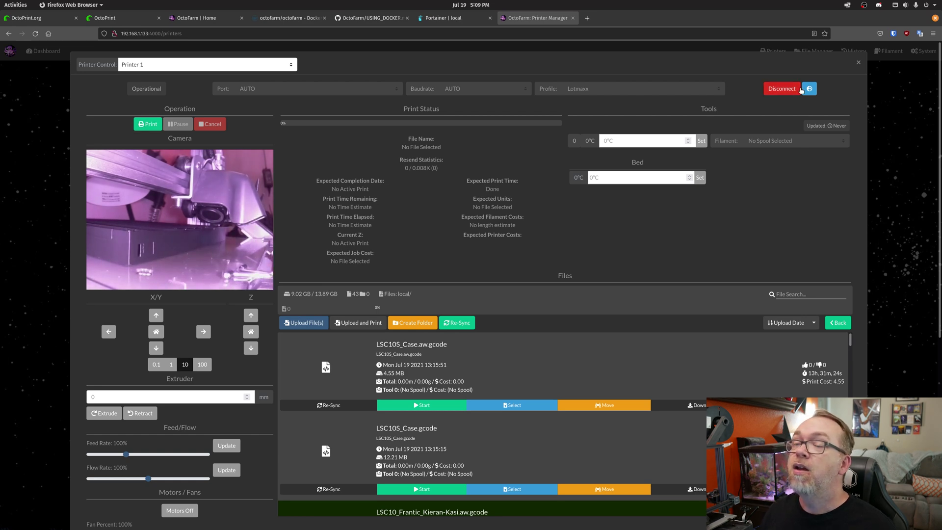
pyautogui.click(859, 62)
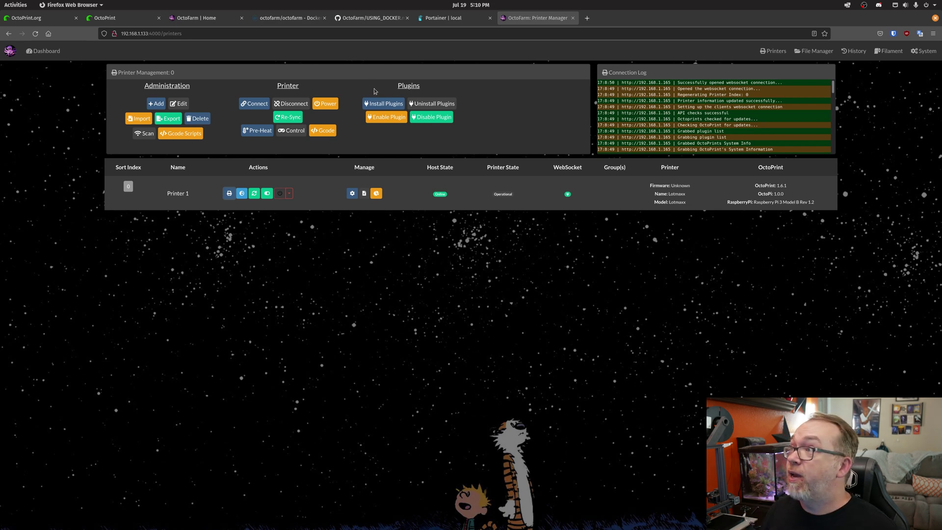
# Enable the Arc Welder plugin on Printer 1 via Enable Plugin.
pyautogui.click(385, 117)
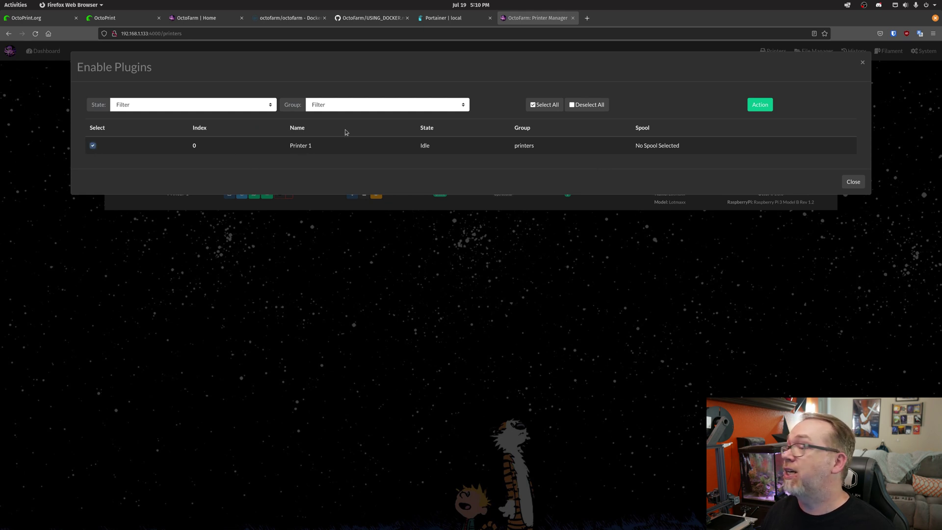
pyautogui.click(749, 104)
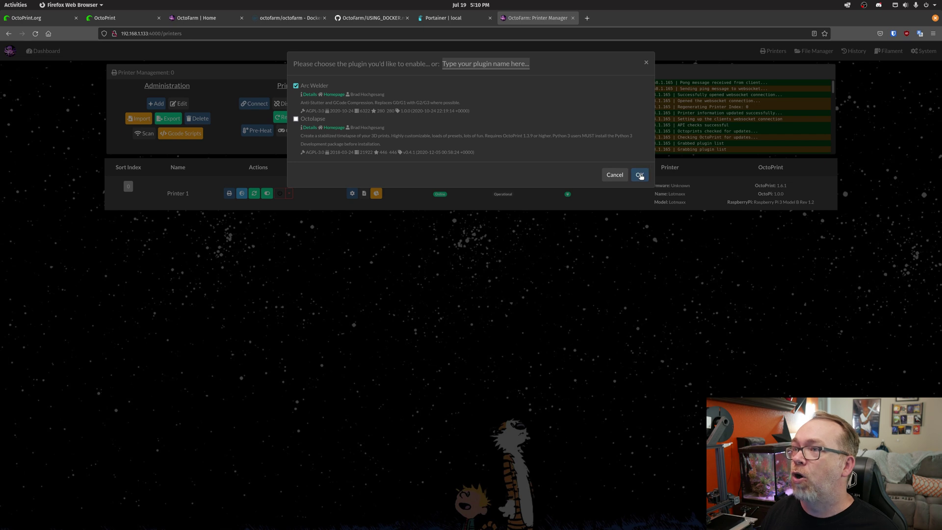
pyautogui.click(639, 175)
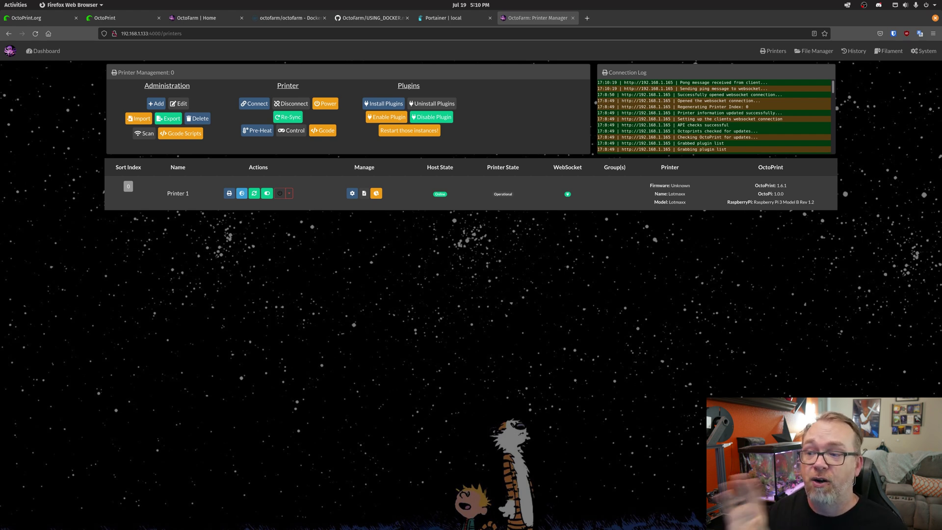
# Switch to the OctoPrint tab to restart the instance.
pyautogui.hotkey('ctrl', '2')
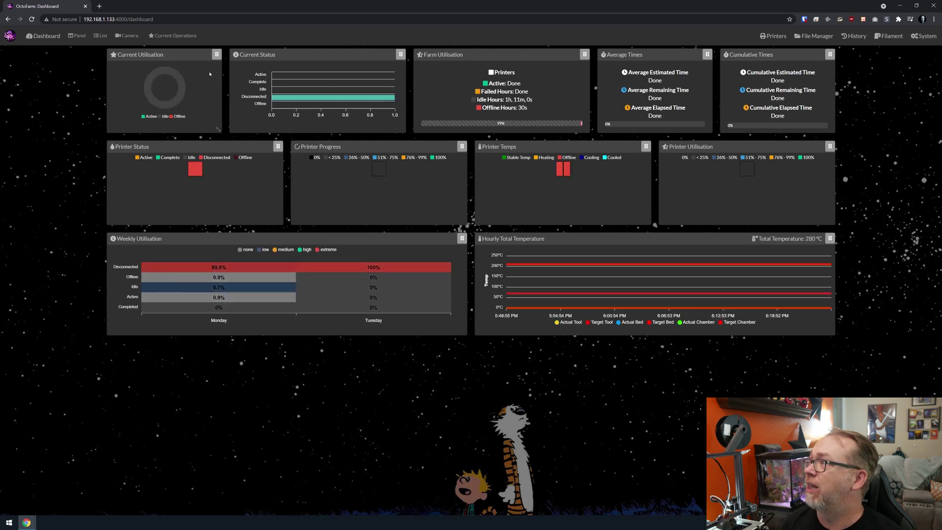
# Tour the Panel, List, Camera and Current Operations views, ending on the printer manager.
pyautogui.click(78, 36)
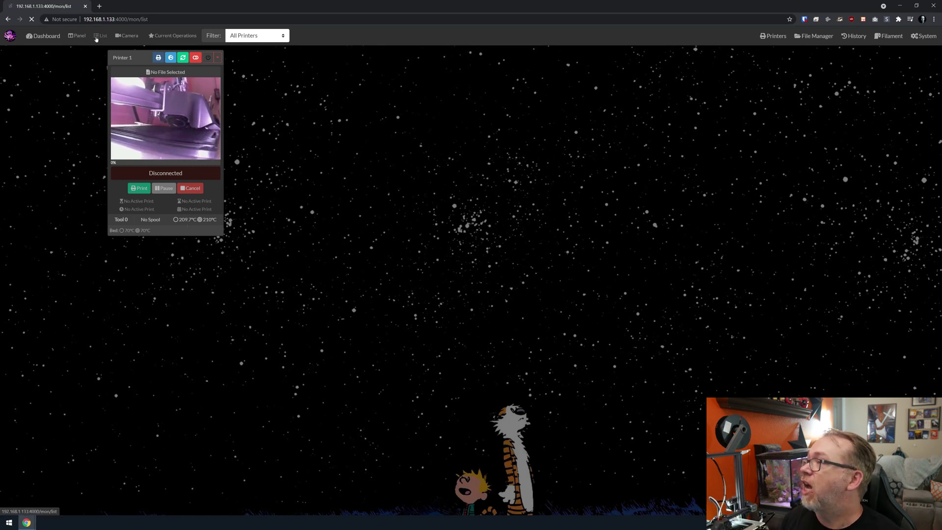
pyautogui.click(100, 35)
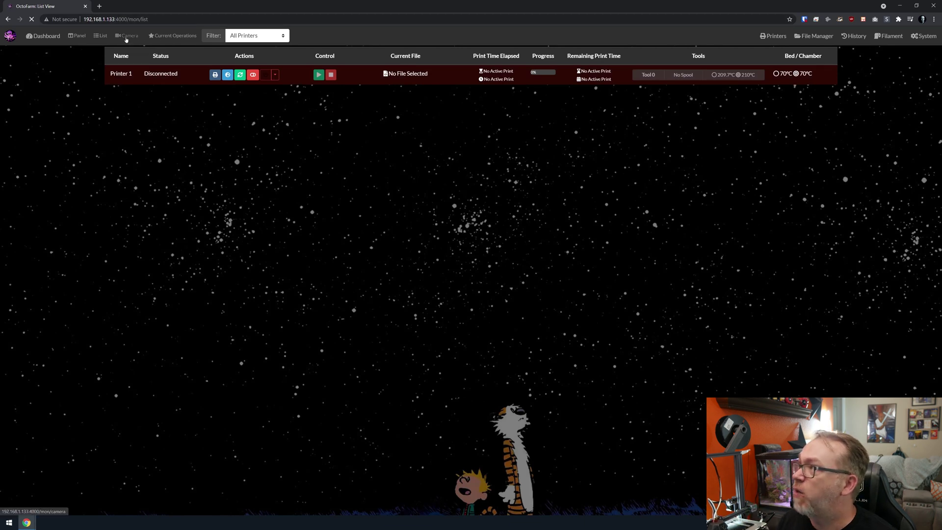
pyautogui.click(127, 37)
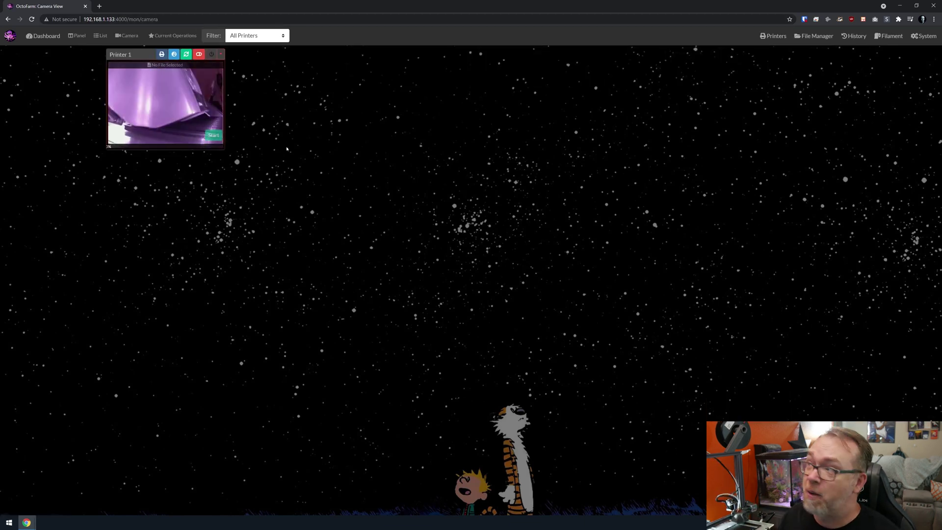
pyautogui.moveTo(164, 103)
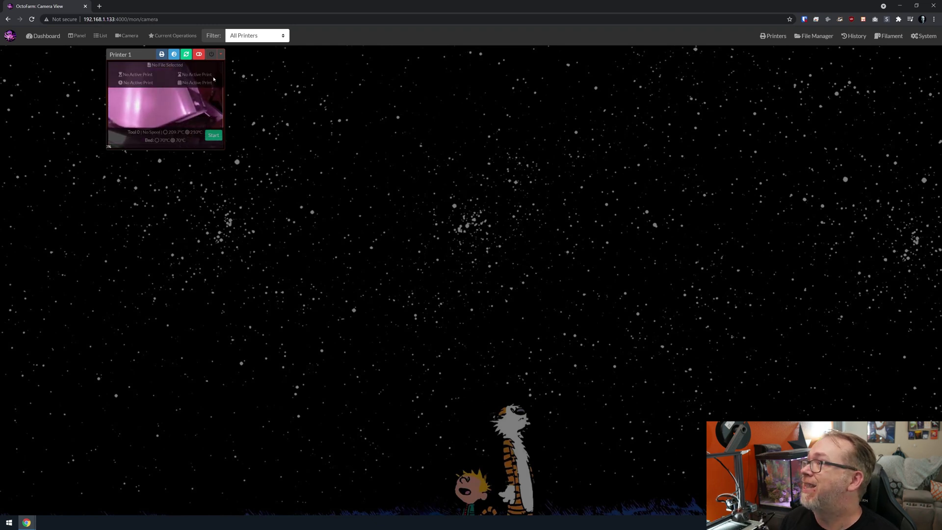
pyautogui.click(176, 37)
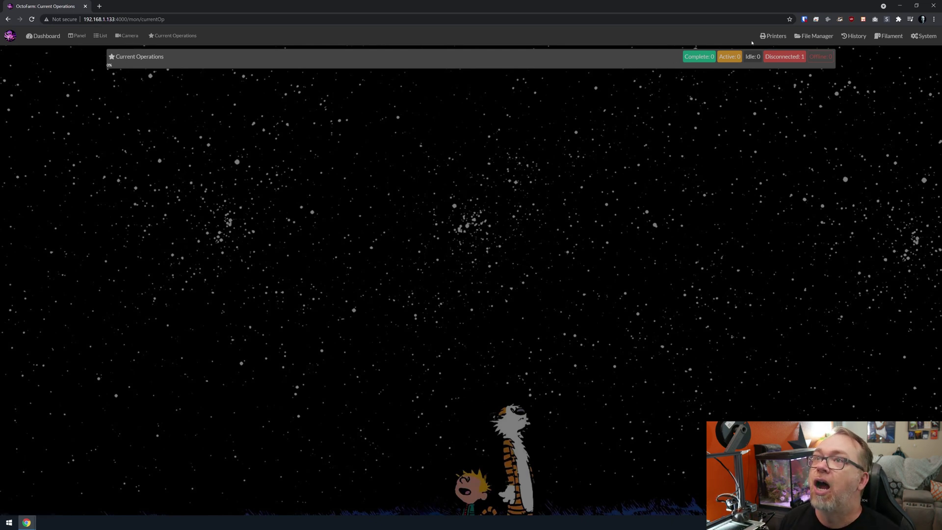
pyautogui.click(766, 43)
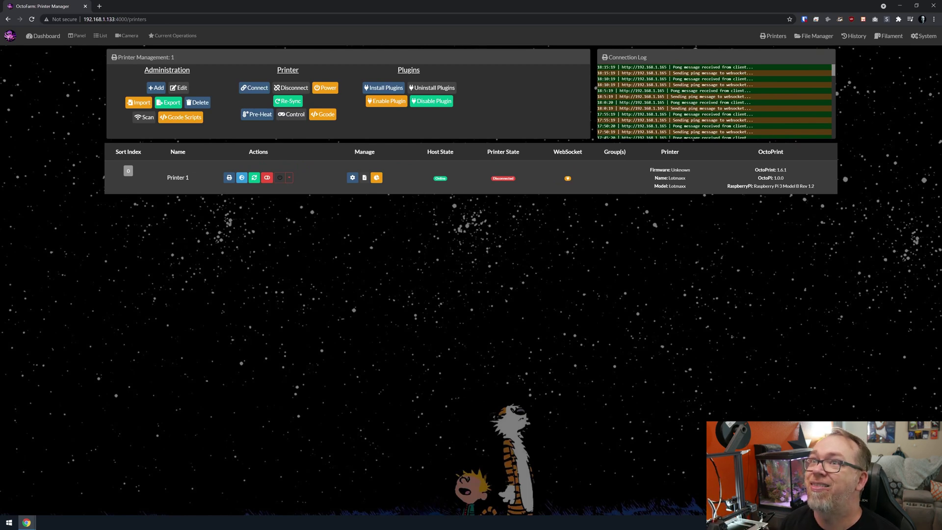
# Visit the File Manager and empty History pages, ending on Filament Manager.
pyautogui.click(814, 35)
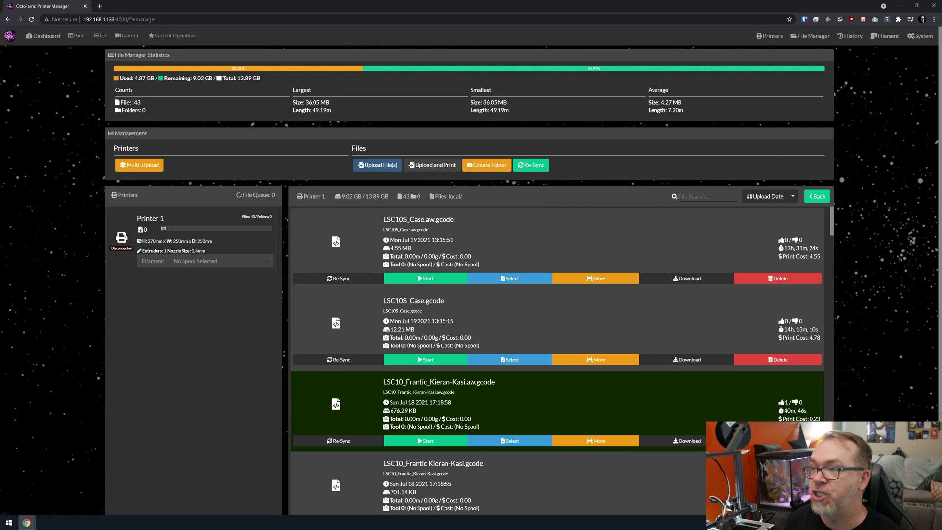
pyautogui.scroll(-3, 560, 361)
pyautogui.scroll(-2, 557, 362)
pyautogui.scroll(-2, 557, 363)
pyautogui.scroll(-2, 557, 362)
pyautogui.scroll(-2, 558, 362)
pyautogui.scroll(-2, 433, 345)
pyautogui.scroll(-2, 433, 345)
pyautogui.scroll(-2, 433, 345)
pyautogui.scroll(-2, 433, 344)
pyautogui.scroll(-2, 433, 345)
pyautogui.scroll(-2, 442, 339)
pyautogui.scroll(-2, 453, 331)
pyautogui.scroll(-2, 474, 316)
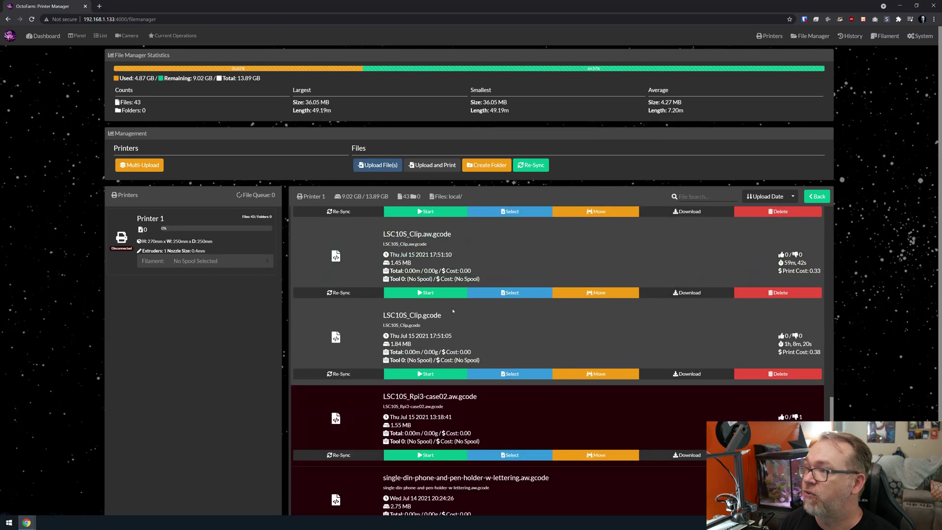
pyautogui.scroll(-2, 439, 316)
pyautogui.scroll(-3, 384, 310)
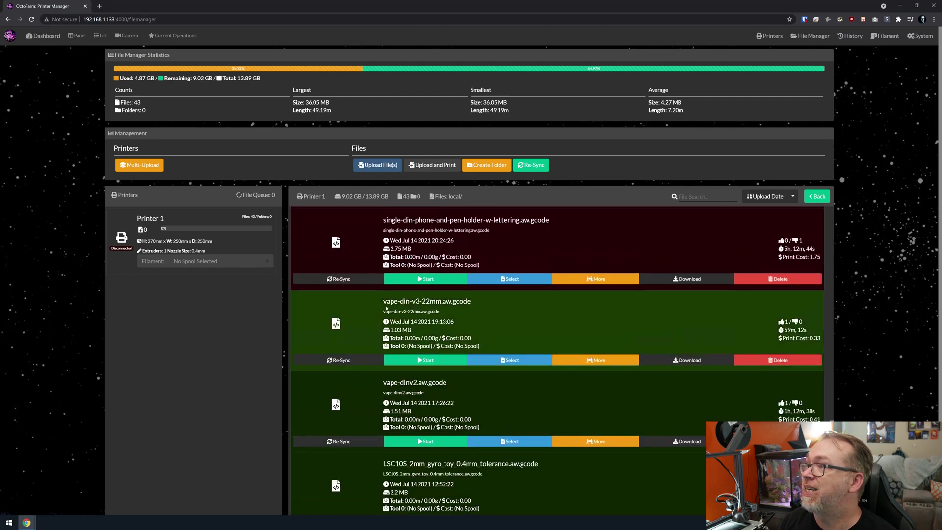
pyautogui.scroll(-5, 384, 294)
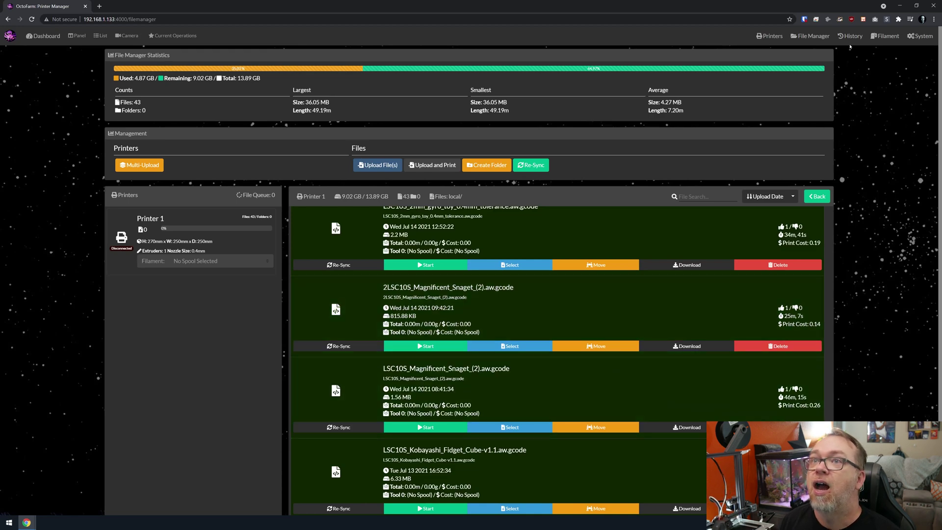
pyautogui.click(851, 37)
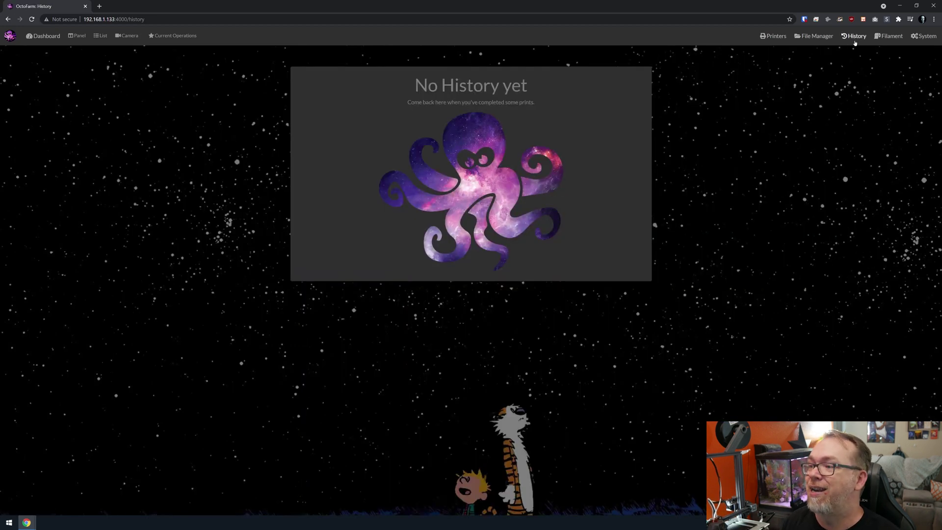
pyautogui.click(888, 36)
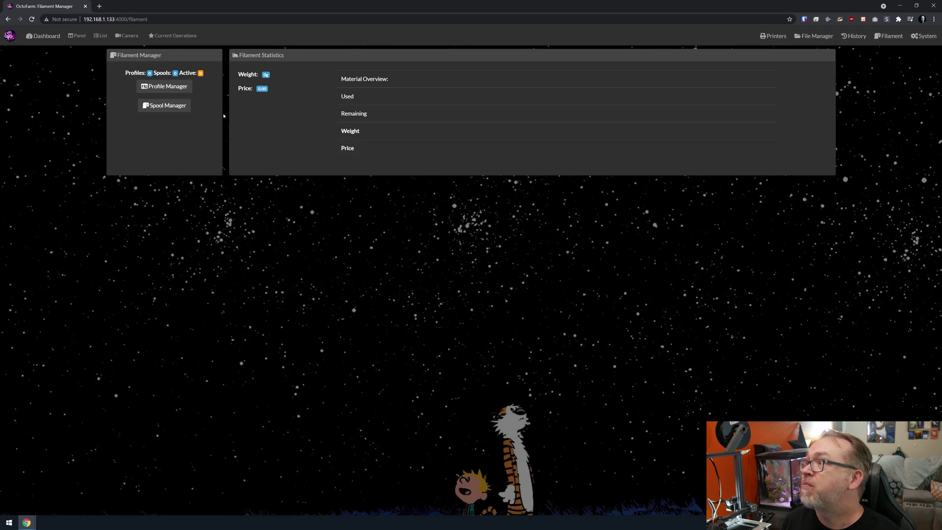
# Add an eSUN PLA+ filament profile with 1.25 g/cm3 density and 1.75 mm diameter.
pyautogui.click(170, 91)
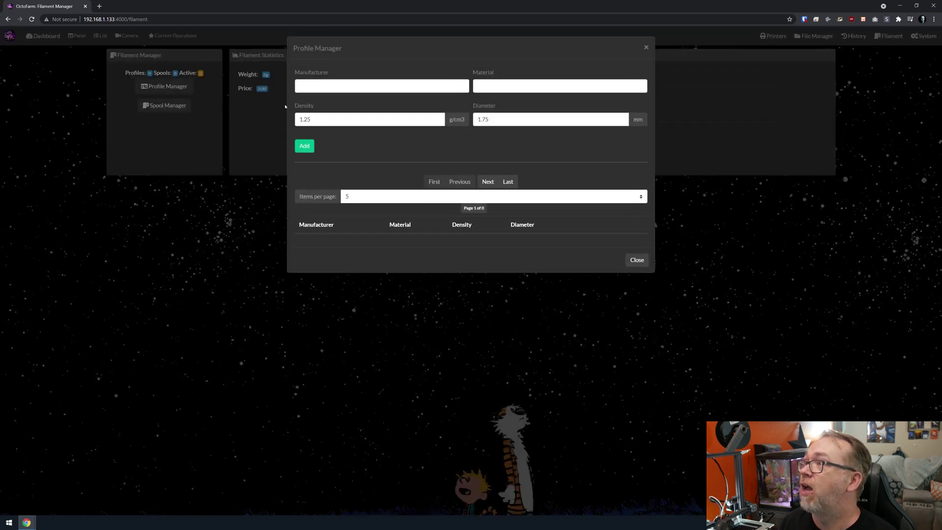
pyautogui.write('eSUN')
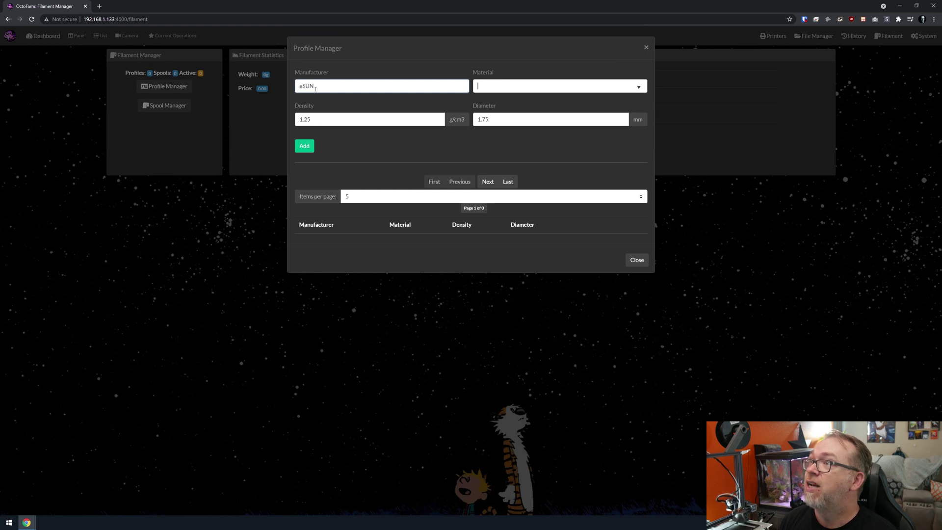
pyautogui.write('PL')
pyautogui.press('BackSpace')
pyautogui.press('BackSpace')
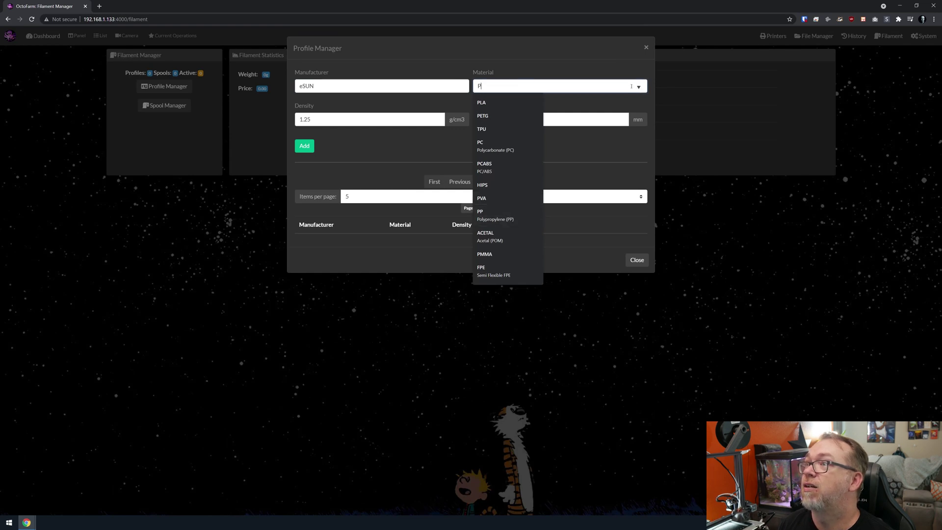
pyautogui.write('LA+')
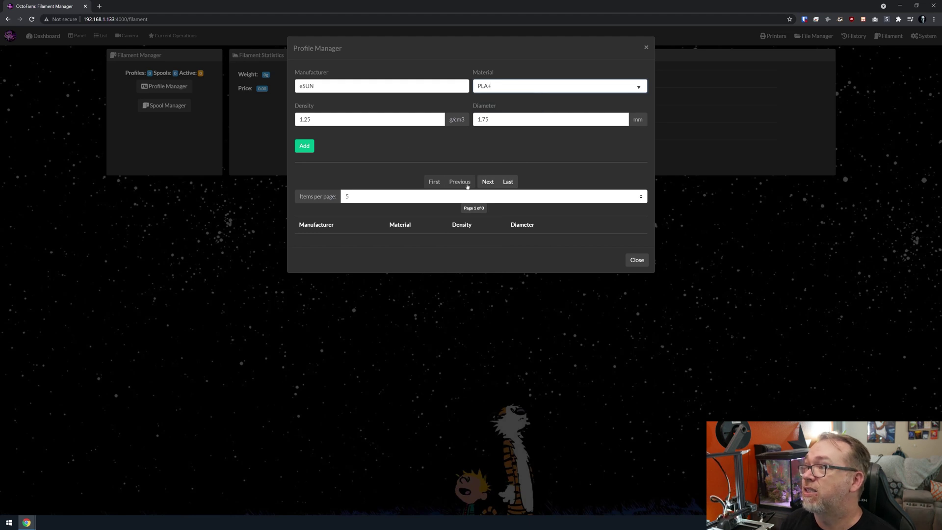
pyautogui.click(305, 149)
pyautogui.click(645, 47)
# Add a Black PLA+ spool (eSUN PLA+, 24.99, 1000 g), then go to the System page.
pyautogui.click(169, 105)
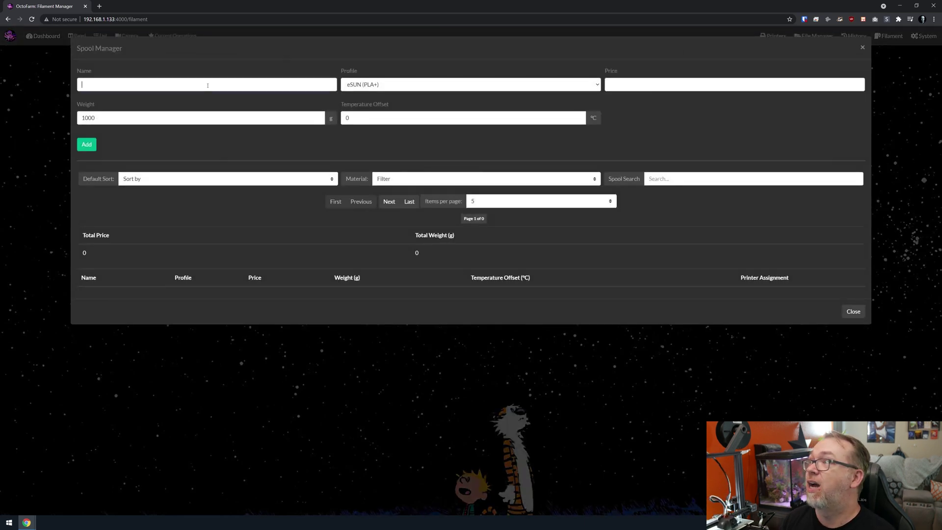
pyautogui.write('Black PLA')
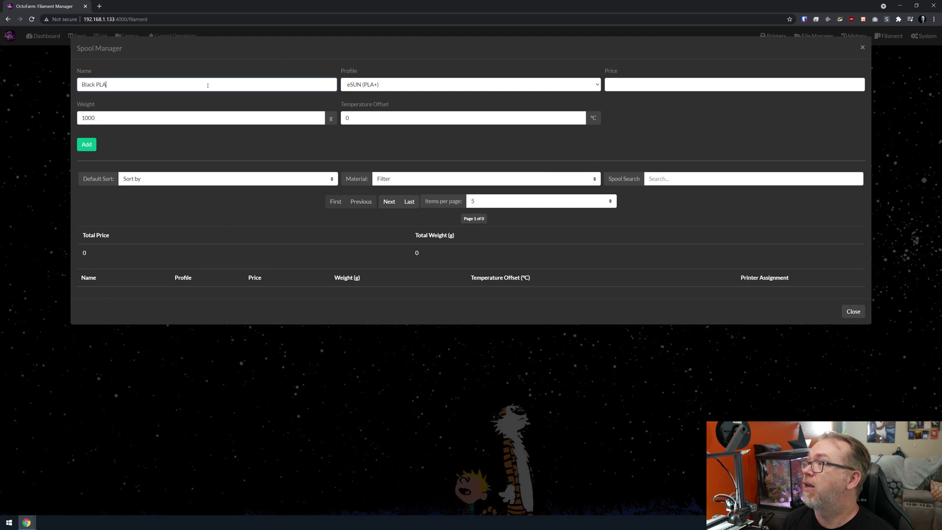
pyautogui.write('+')
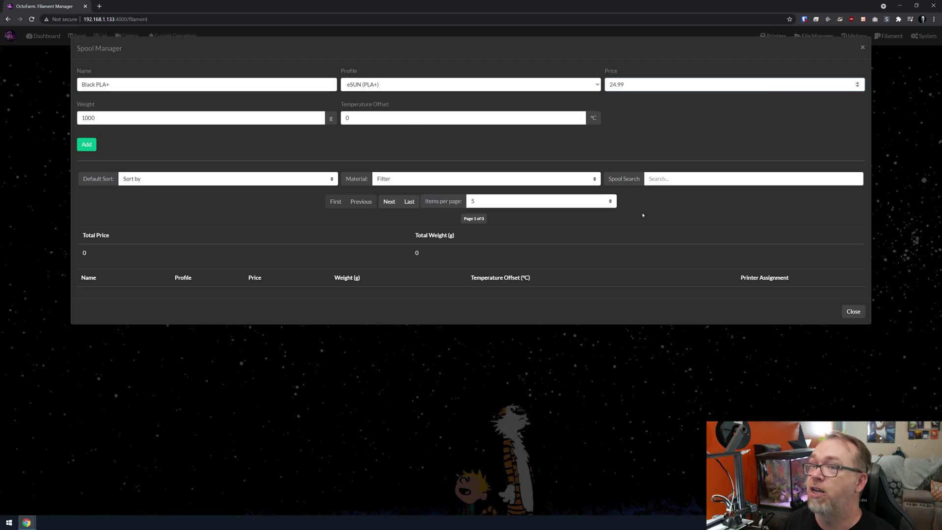
pyautogui.click(87, 144)
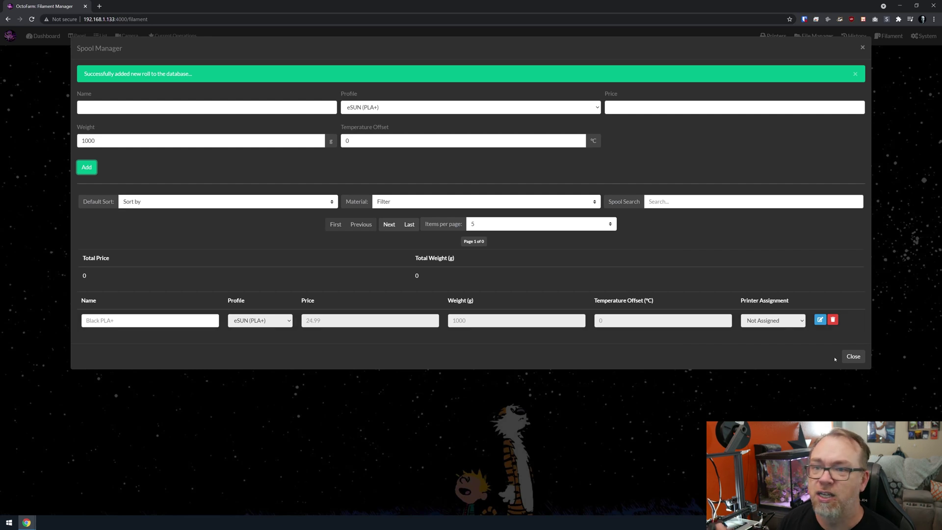
pyautogui.click(852, 357)
pyautogui.click(924, 35)
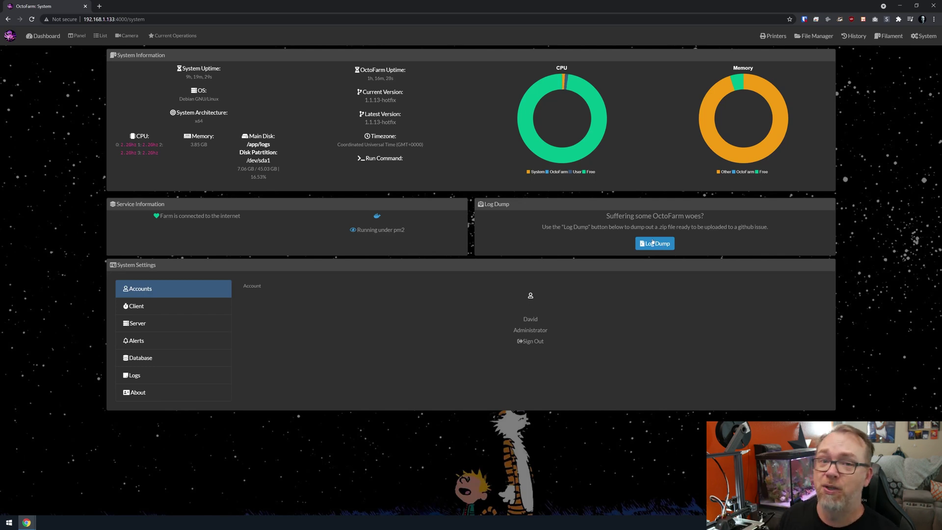
# Browse the Client General, Views, Dashboard and Printer Control settings, ending on Server settings.
pyautogui.click(170, 308)
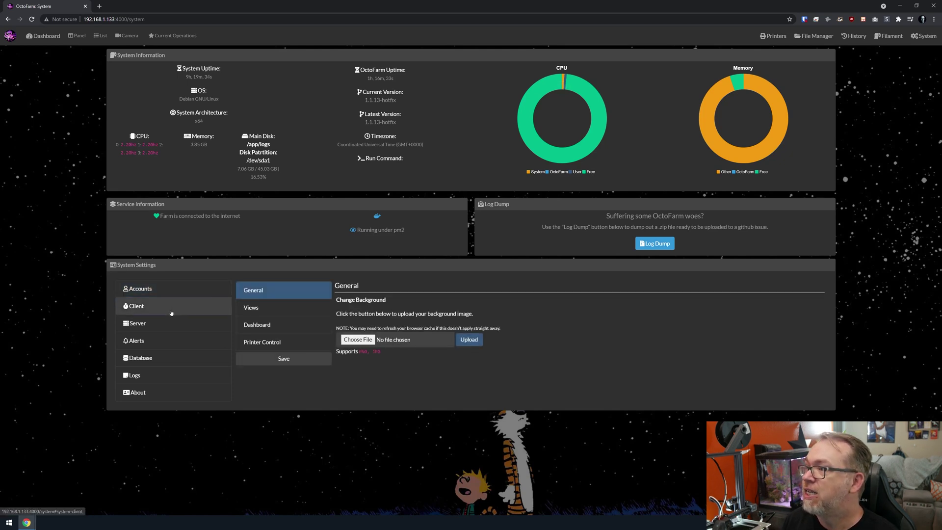
pyautogui.click(284, 309)
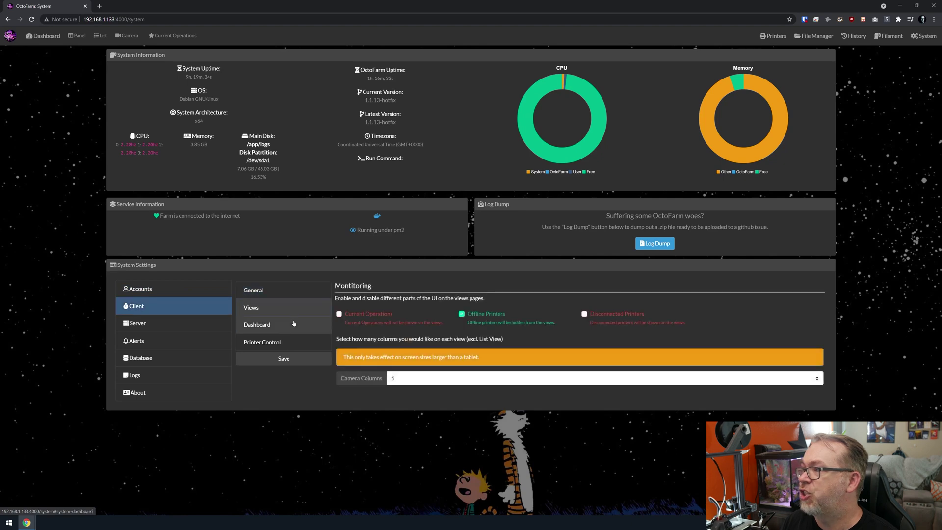
pyautogui.click(294, 324)
pyautogui.click(287, 293)
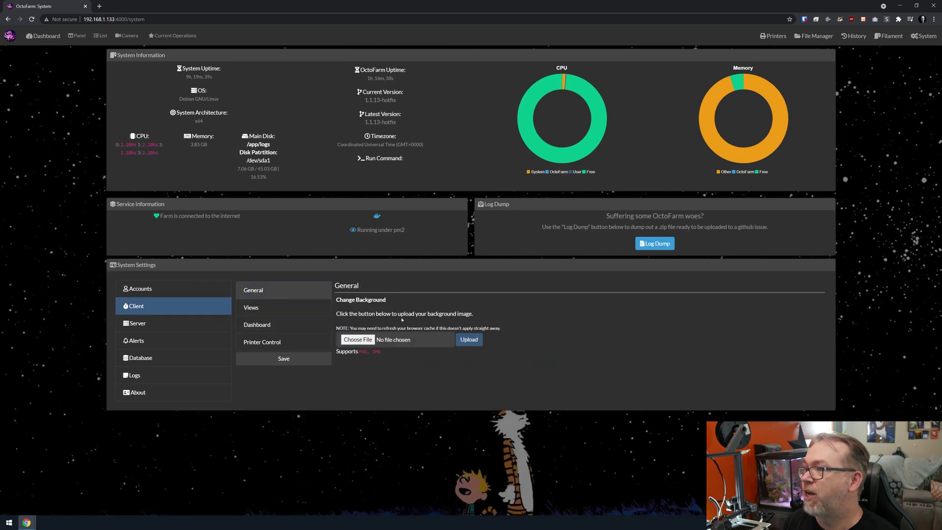
pyautogui.click(274, 344)
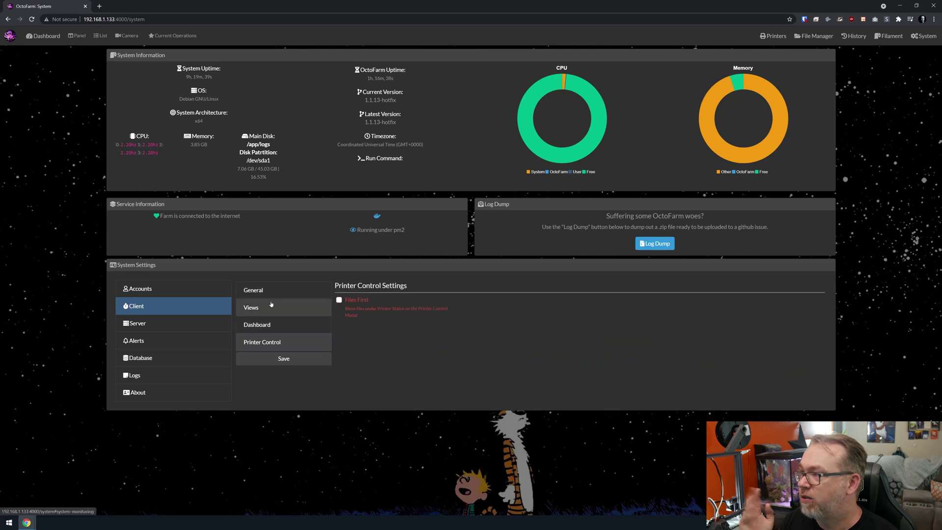
pyautogui.click(186, 321)
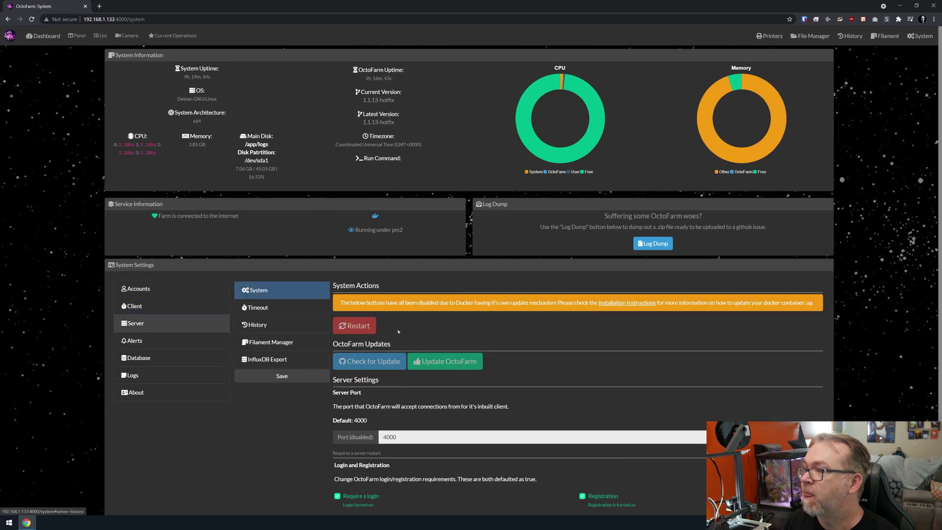
pyautogui.scroll(-1, 450, 336)
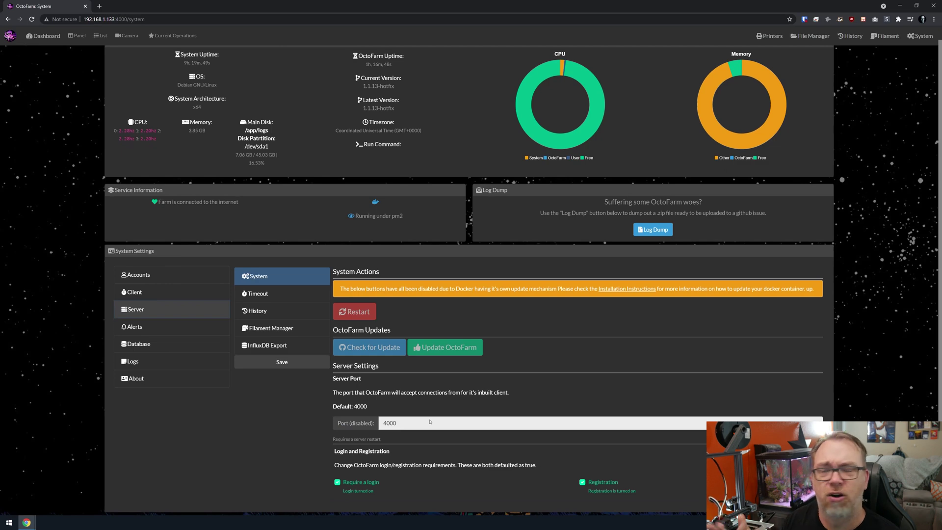
# Review the Timeout and History settings, ending on the Filament Manager section.
pyautogui.click(258, 294)
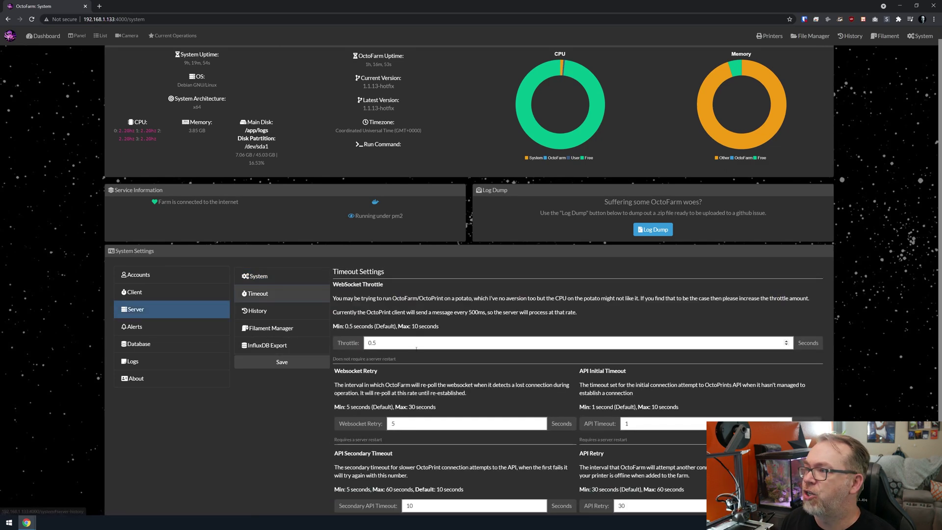
pyautogui.scroll(-1, 258, 294)
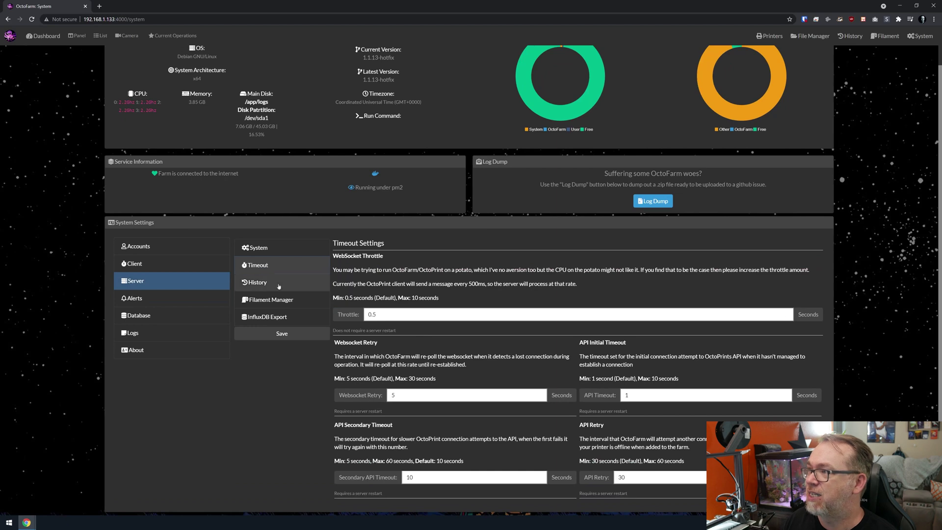
pyautogui.click(323, 282)
pyautogui.scroll(1, 331, 295)
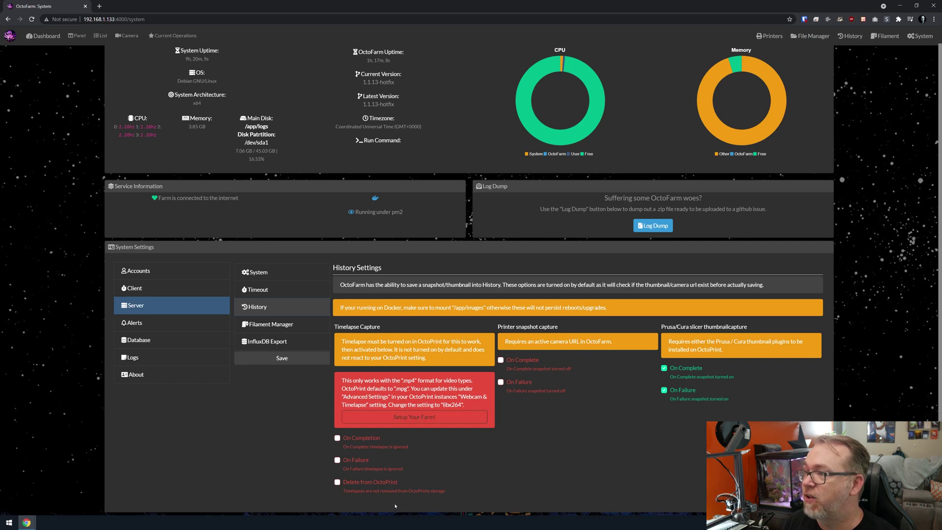
pyautogui.click(279, 331)
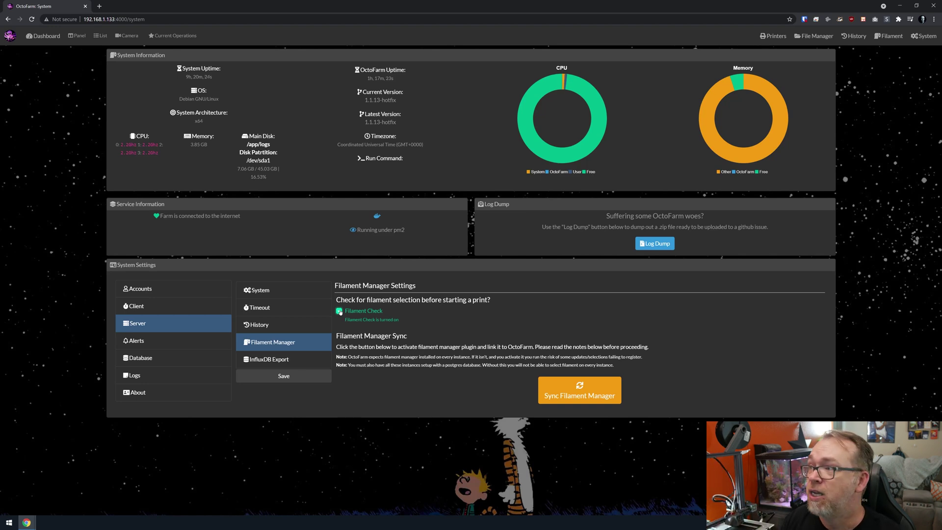
# Show the InfluxDB Export settings with export not yet activated.
pyautogui.click(289, 364)
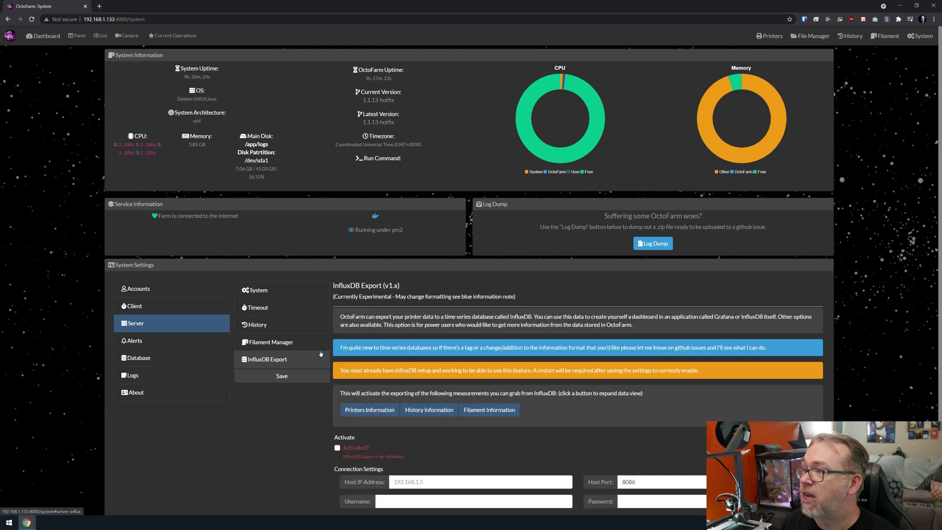
pyautogui.scroll(-2, 417, 372)
pyautogui.scroll(2, 425, 370)
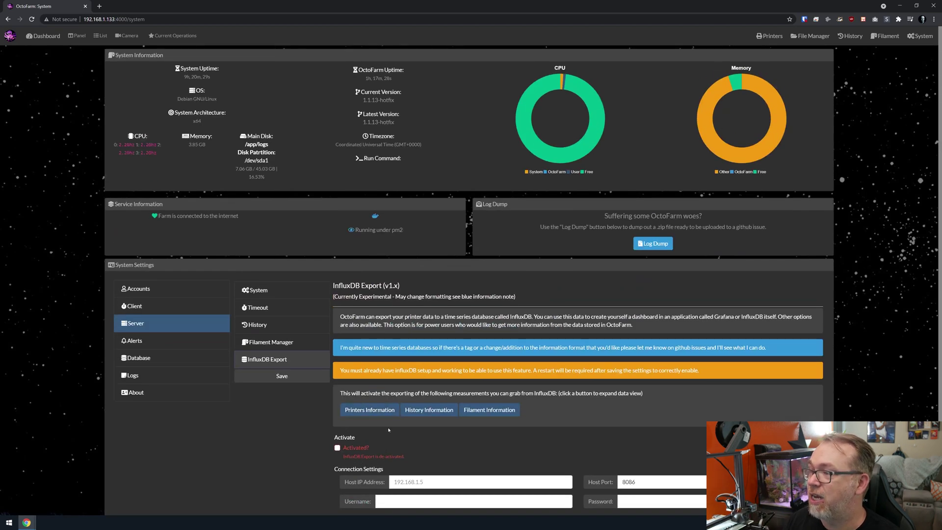
pyautogui.scroll(-2, 397, 363)
pyautogui.scroll(2, 402, 367)
pyautogui.scroll(-2, 408, 372)
pyautogui.scroll(2, 418, 382)
pyautogui.scroll(-2, 419, 382)
pyautogui.scroll(2, 401, 294)
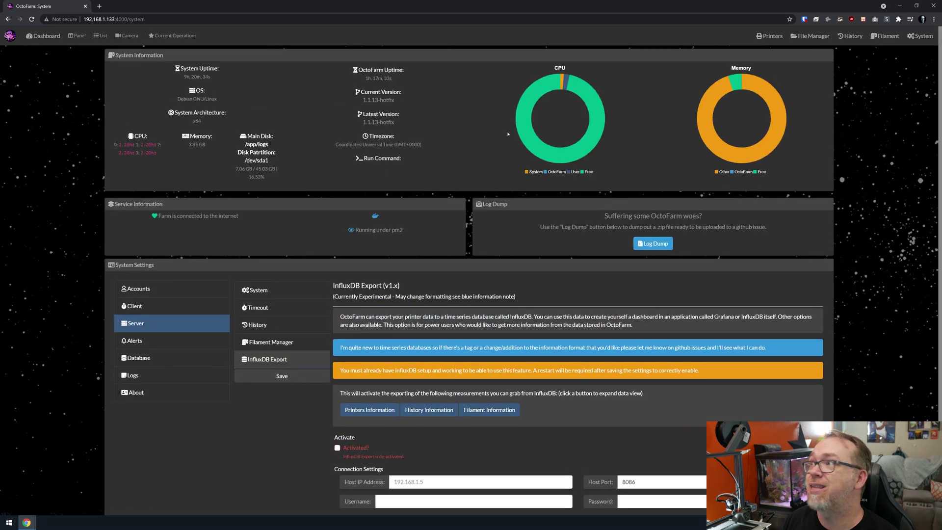